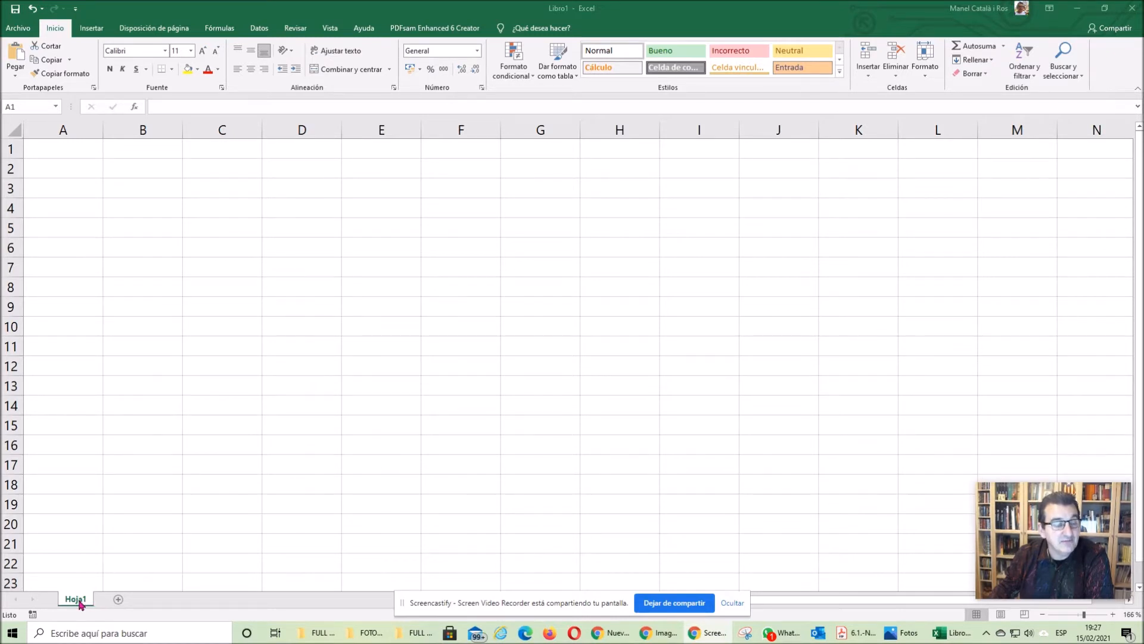
- Add two new worksheets to the workbook, switch through them, and return to the first sheet
click(118, 600)
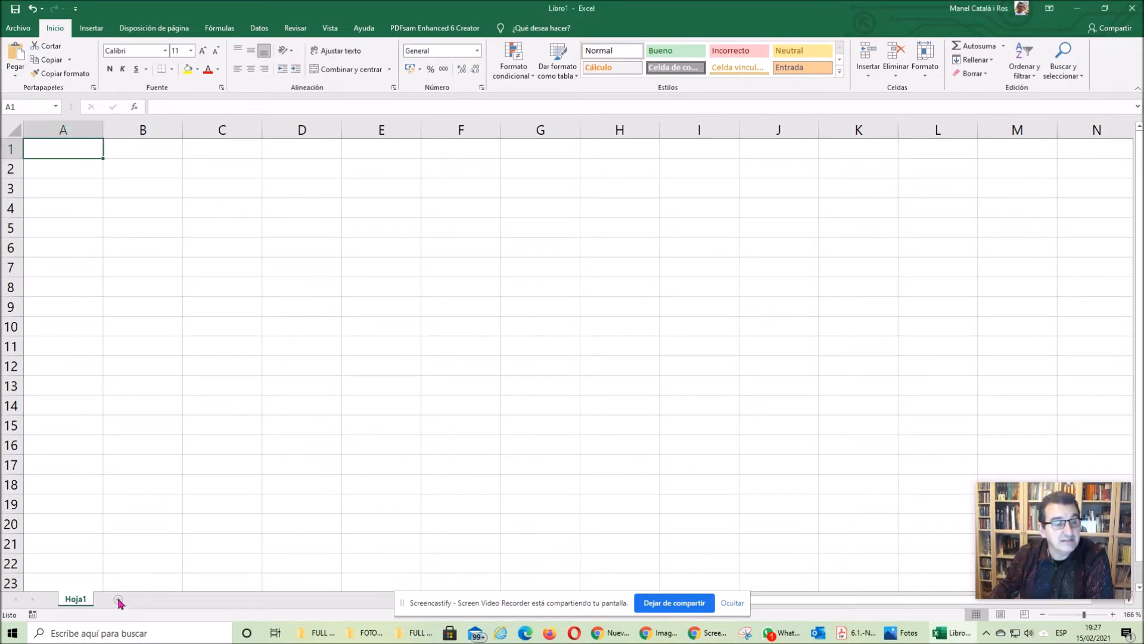
click(118, 599)
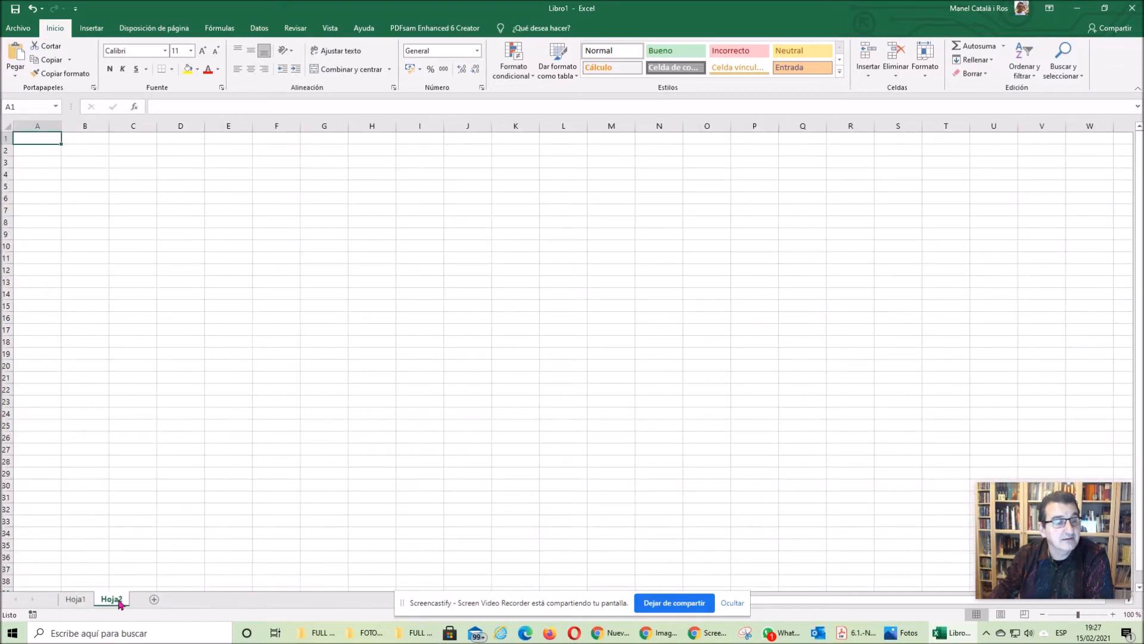
click(153, 600)
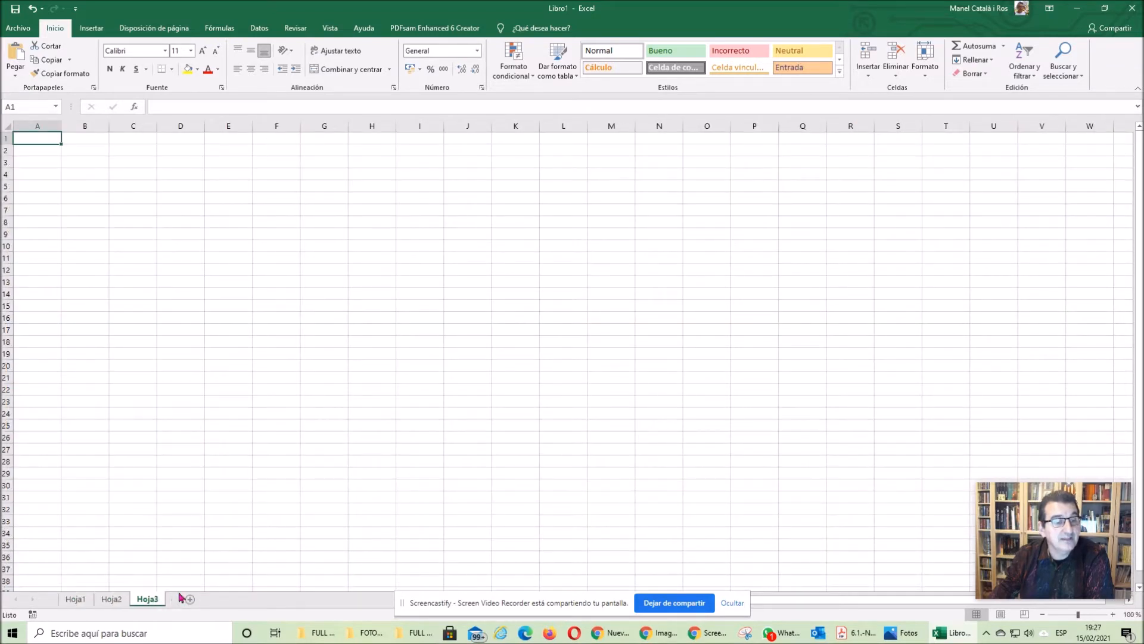
click(75, 599)
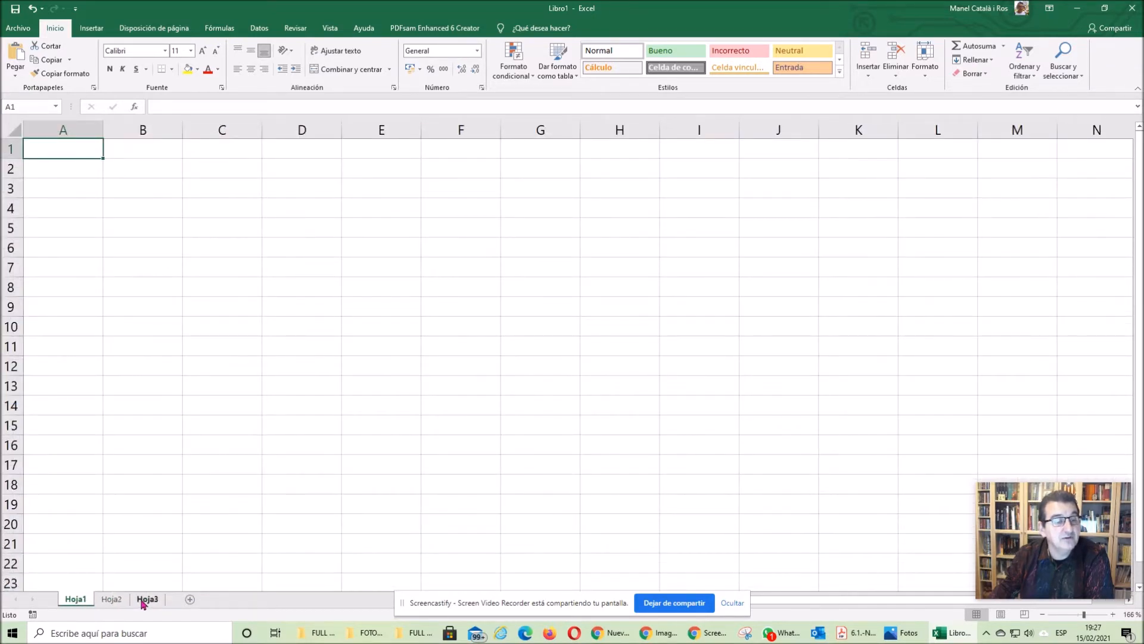
click(147, 599)
click(111, 599)
click(73, 599)
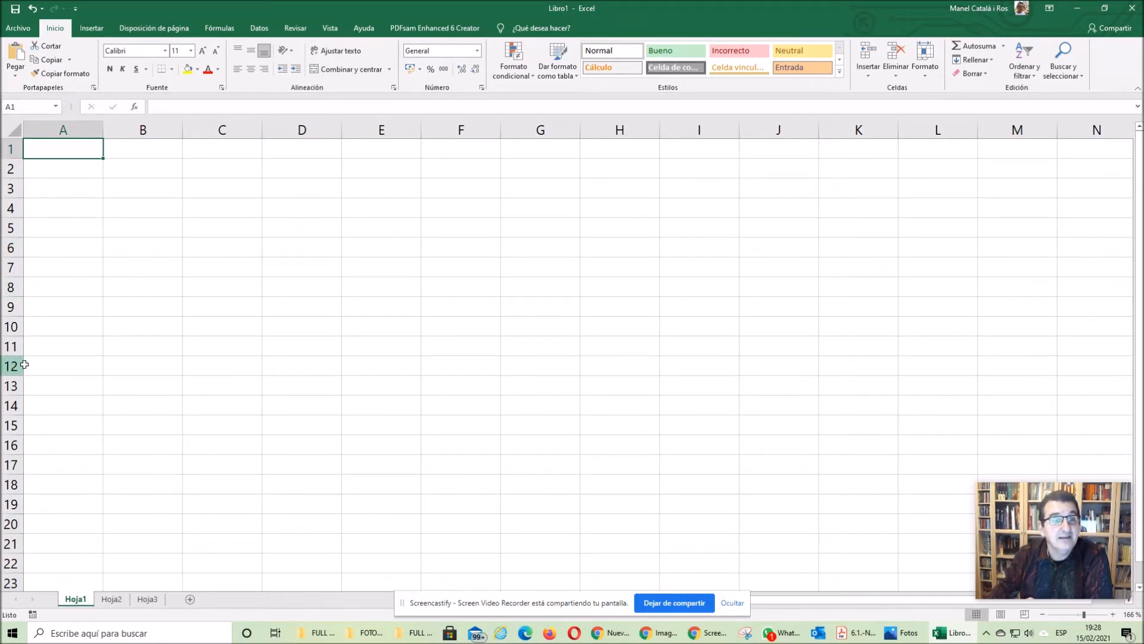
click(319, 250)
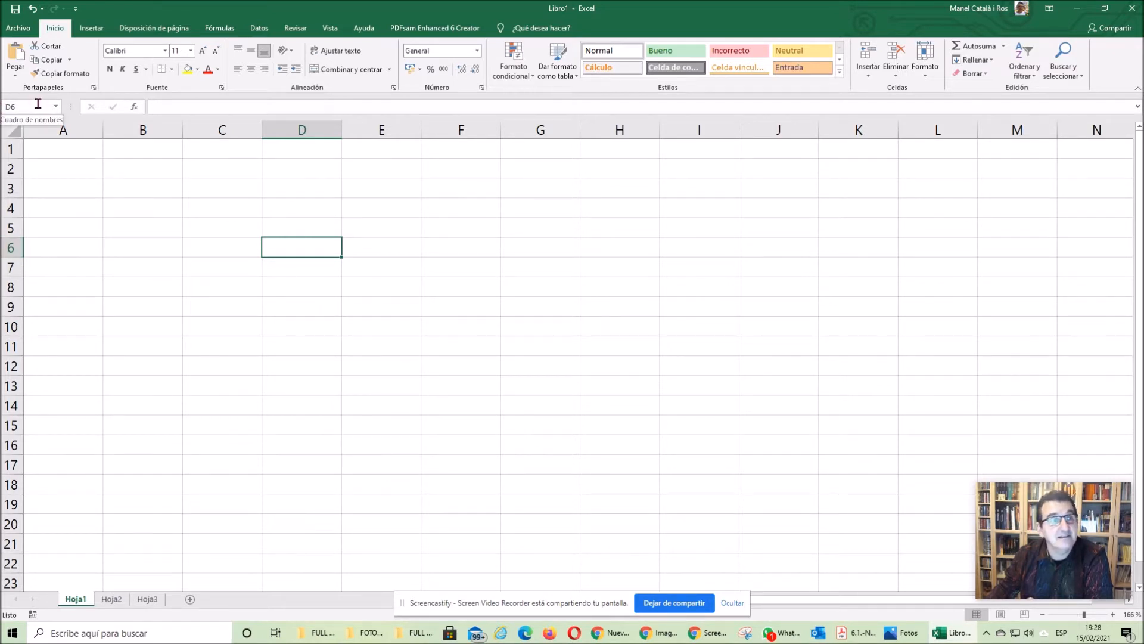
click(397, 246)
click(474, 246)
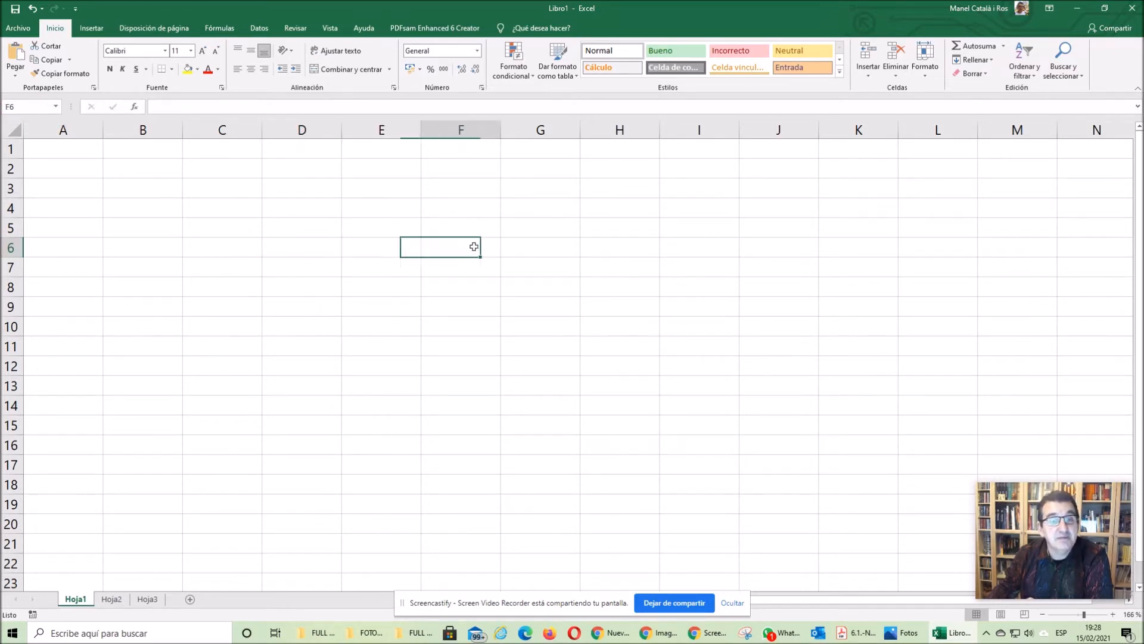
click(479, 304)
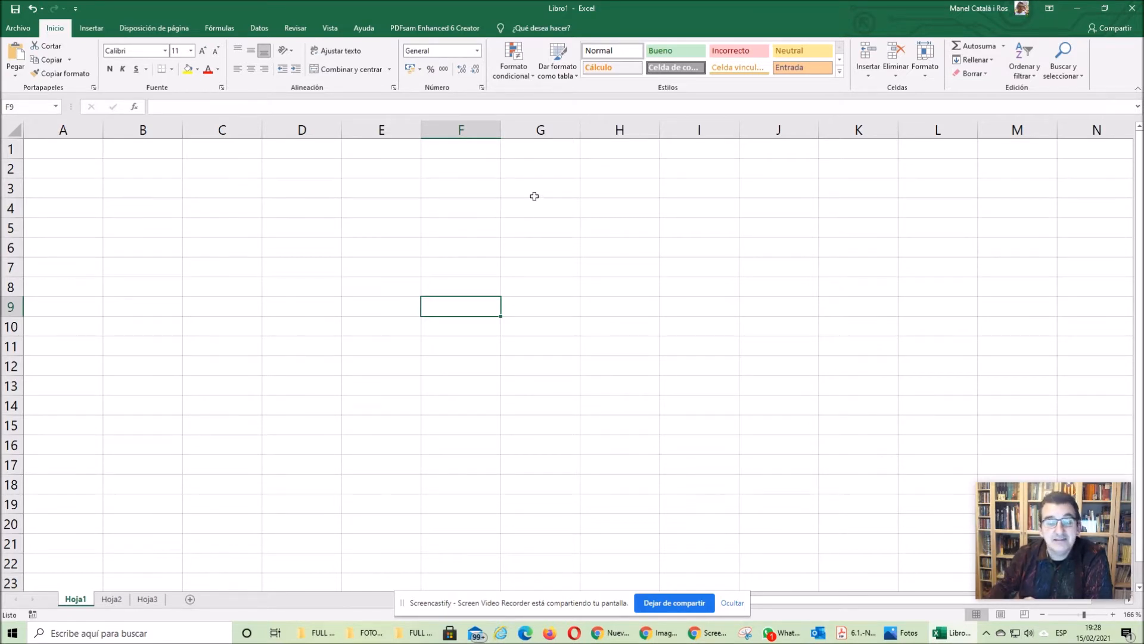
- Enter the text "Hola" in cell D7
click(306, 258)
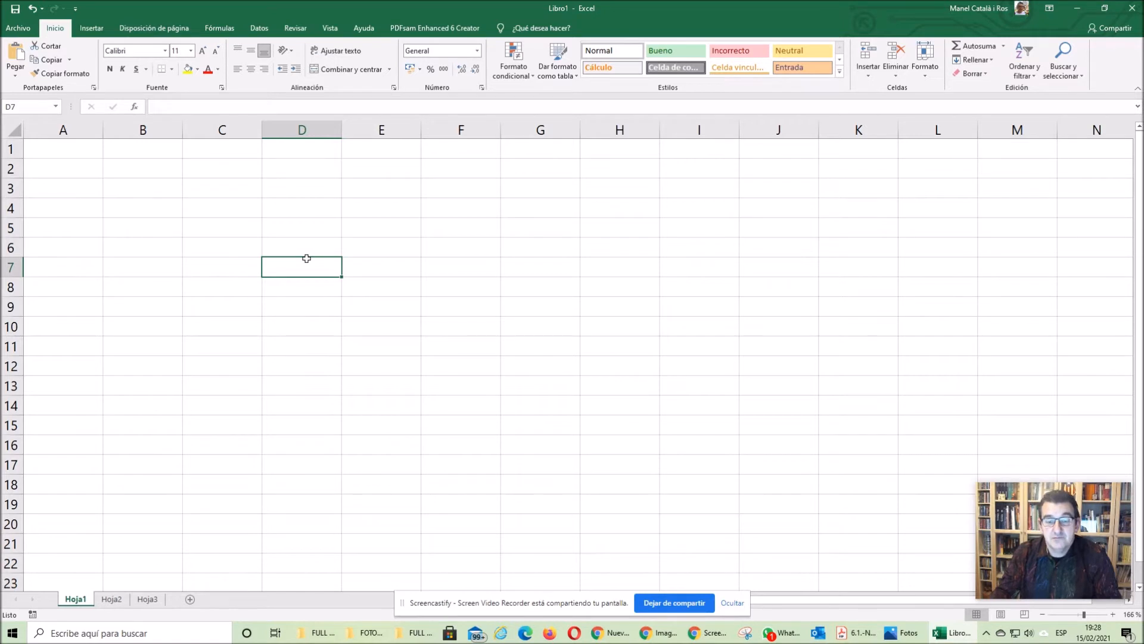
text(Hola)
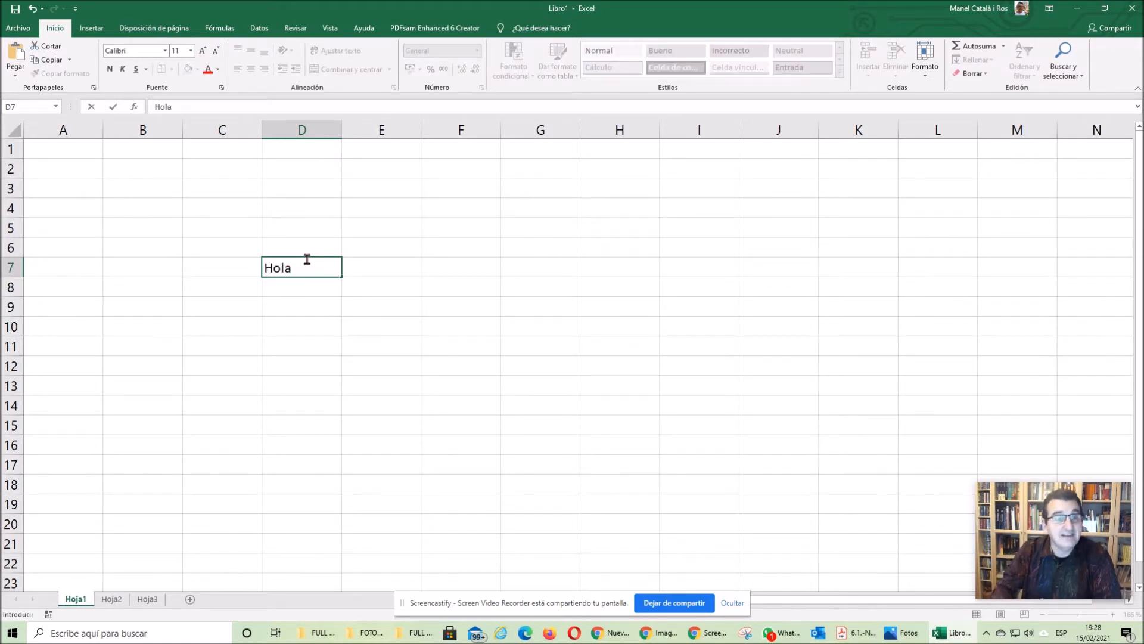
key(Return)
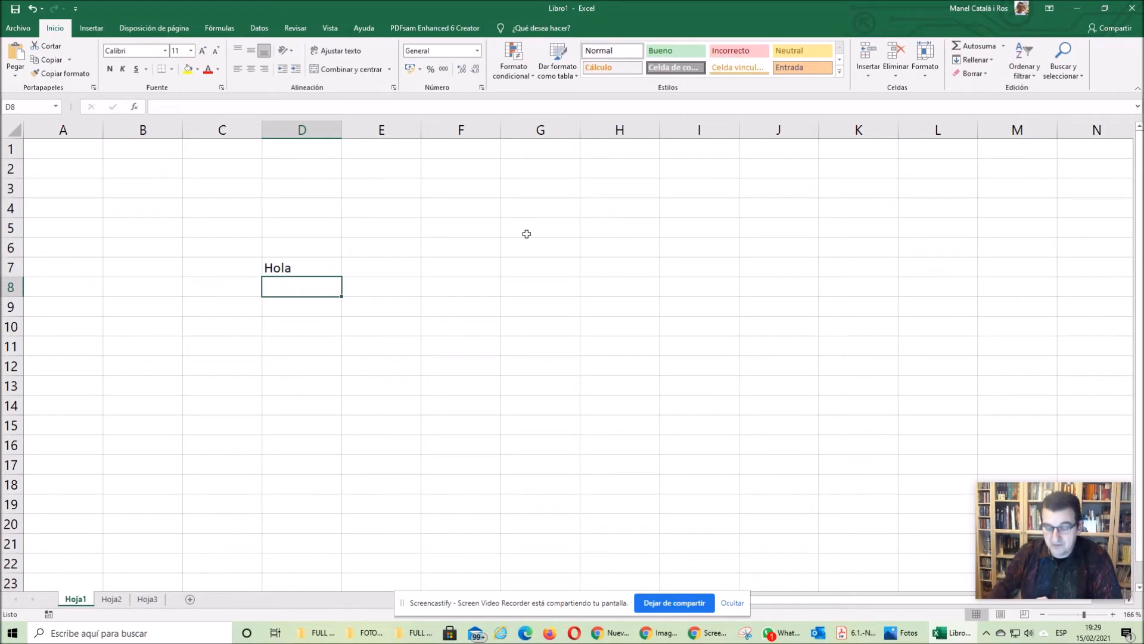
- Enter the number 25 in cell D8 and the number 8 in cell E8
text(25)
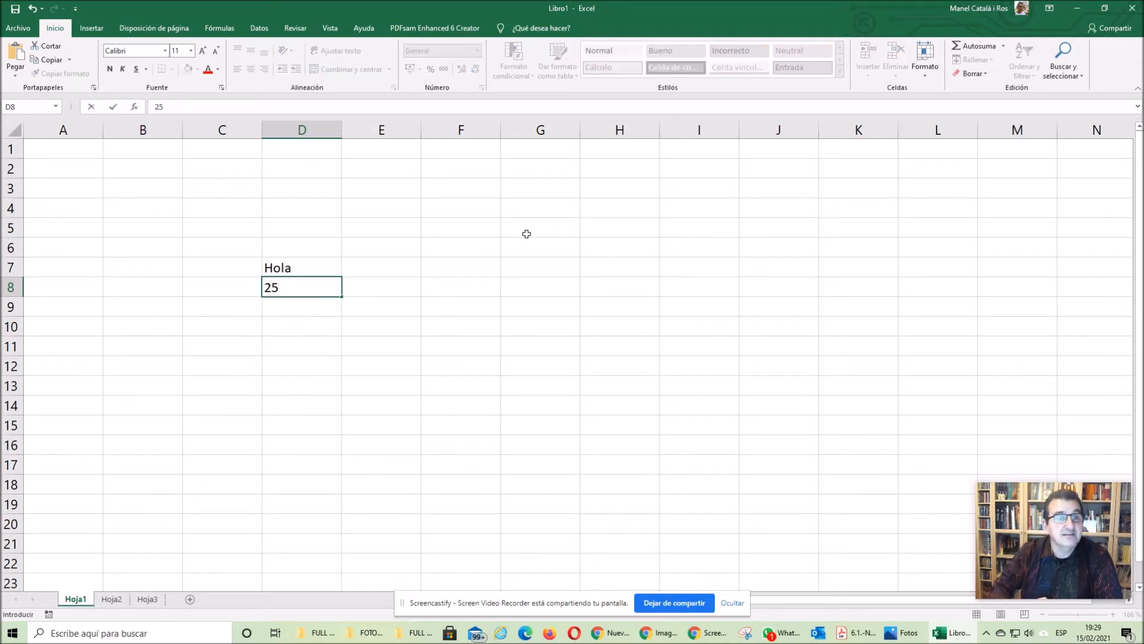
key(Return)
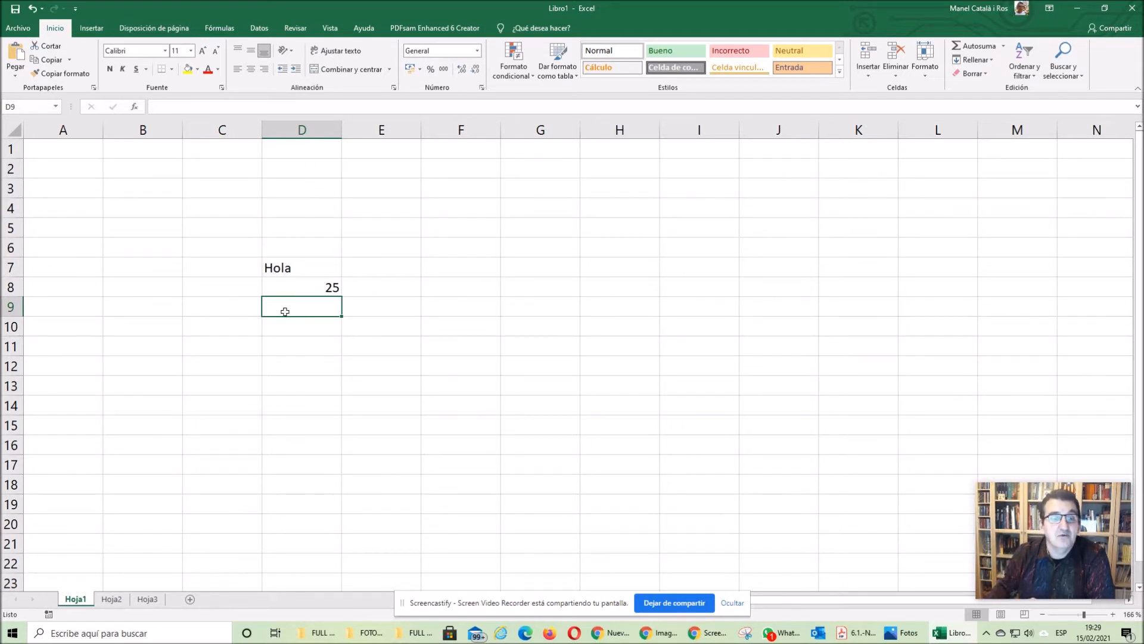
click(404, 288)
text(8)
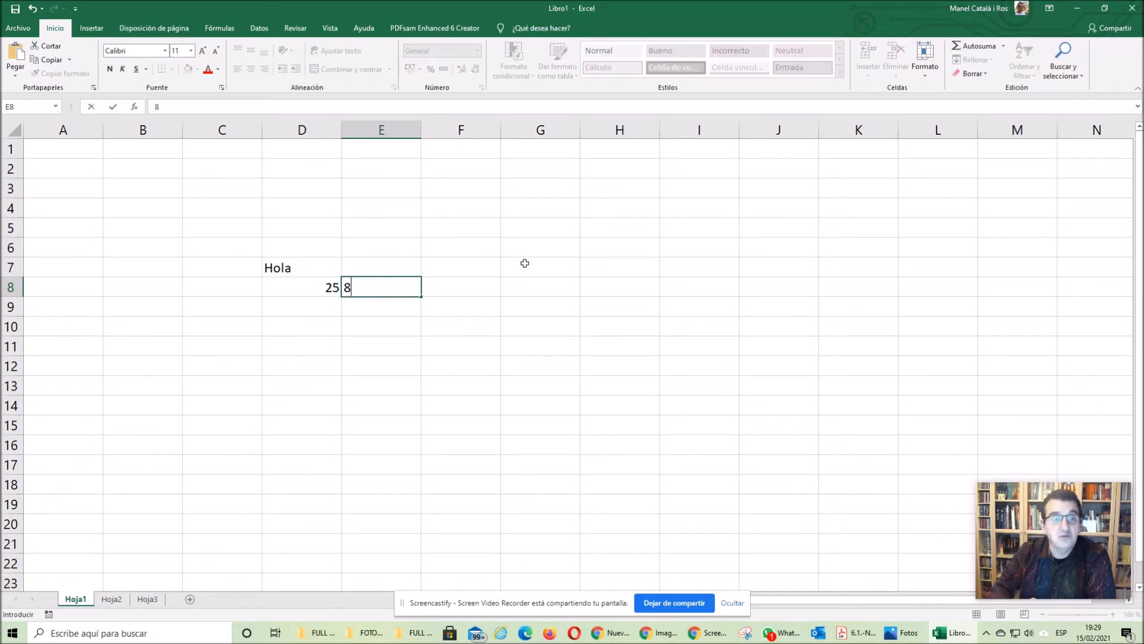
key(Return)
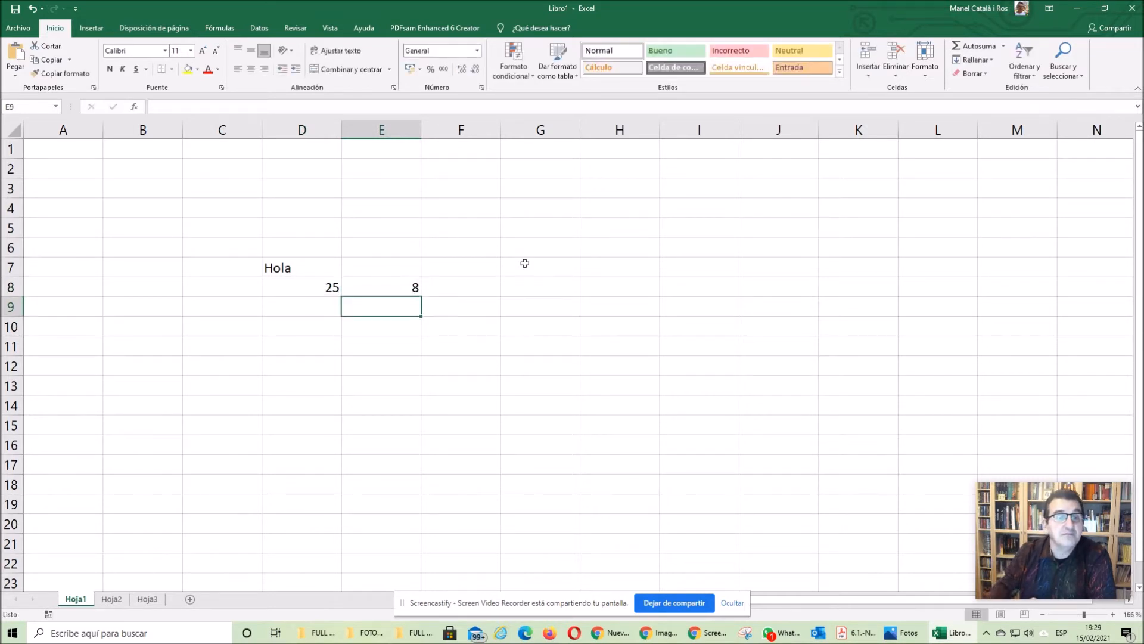
- Enter the formula =d8+e8 in cell F8 to add the two numbers beside it
click(488, 287)
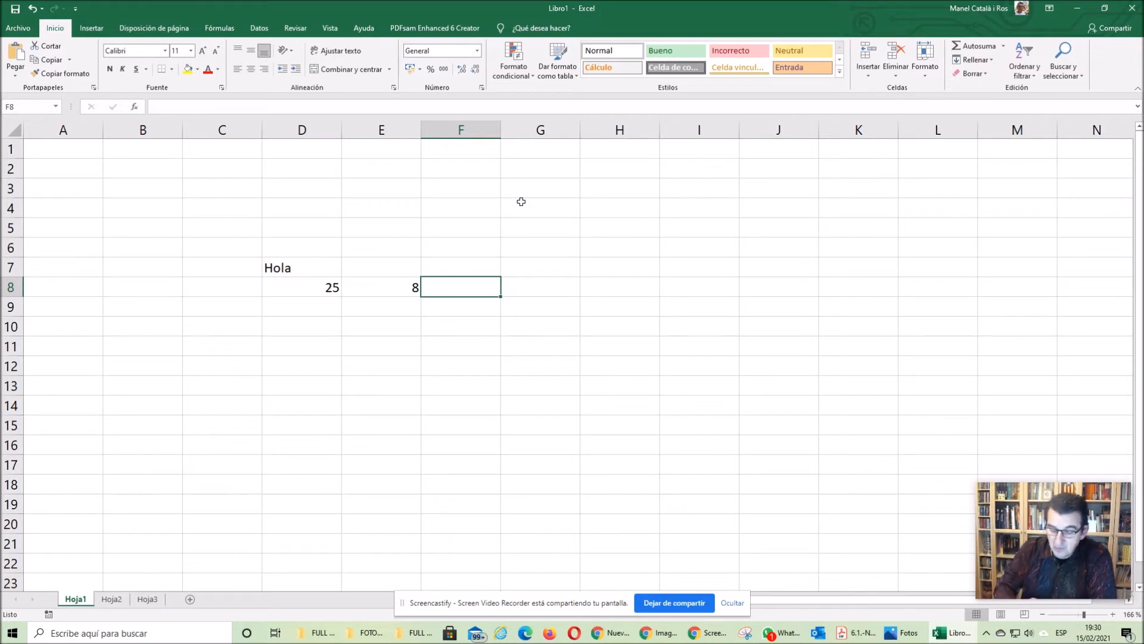
text(=)
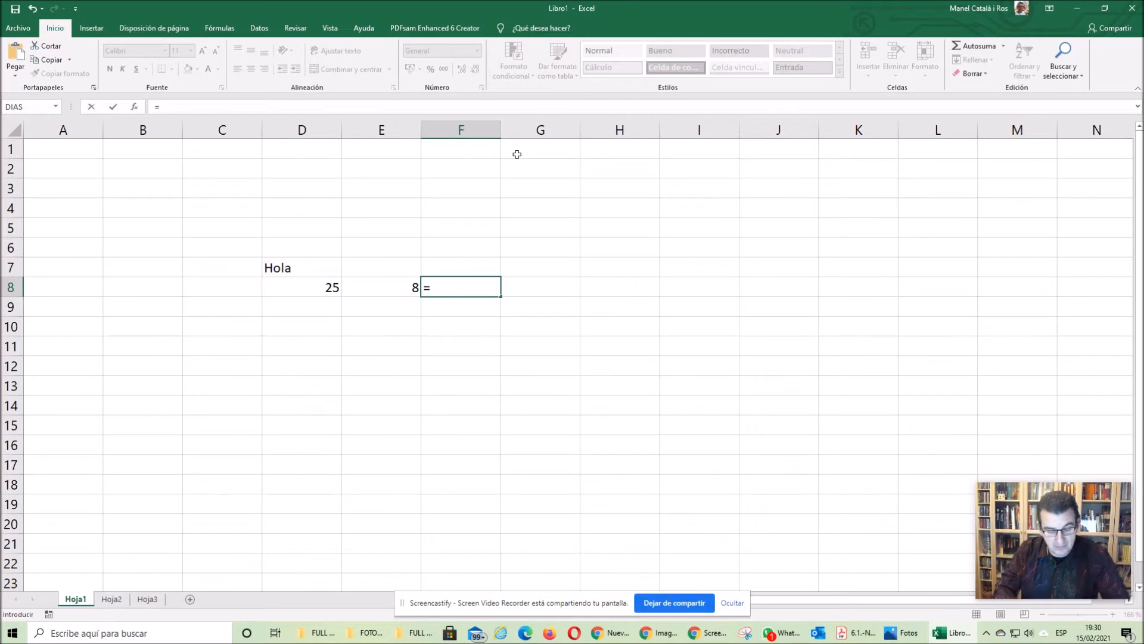
text(d8)
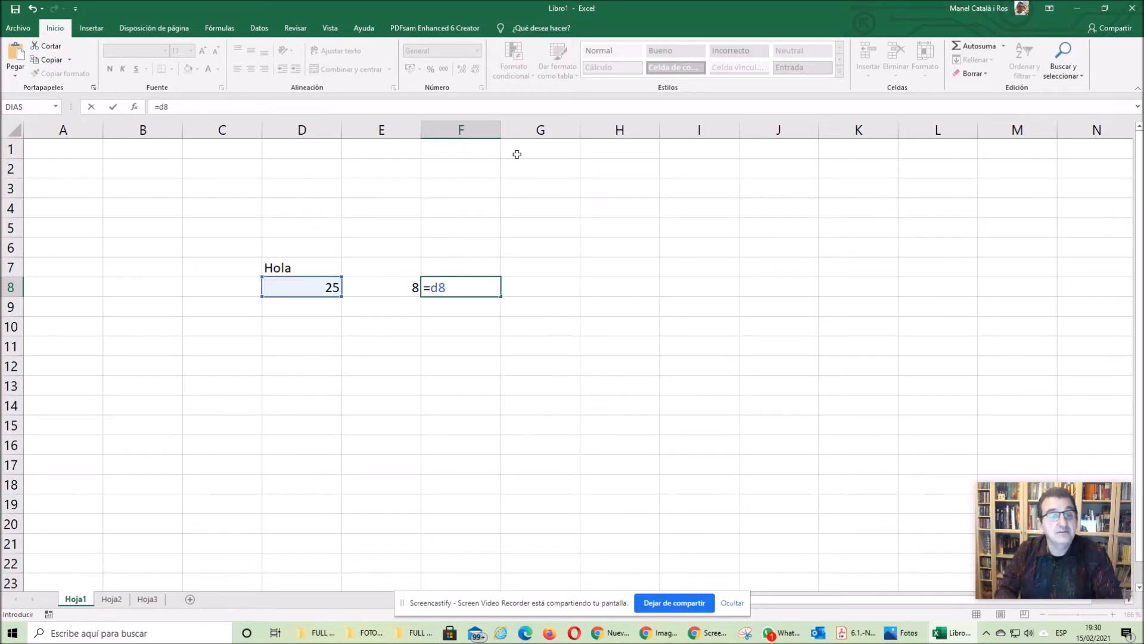
text(+)
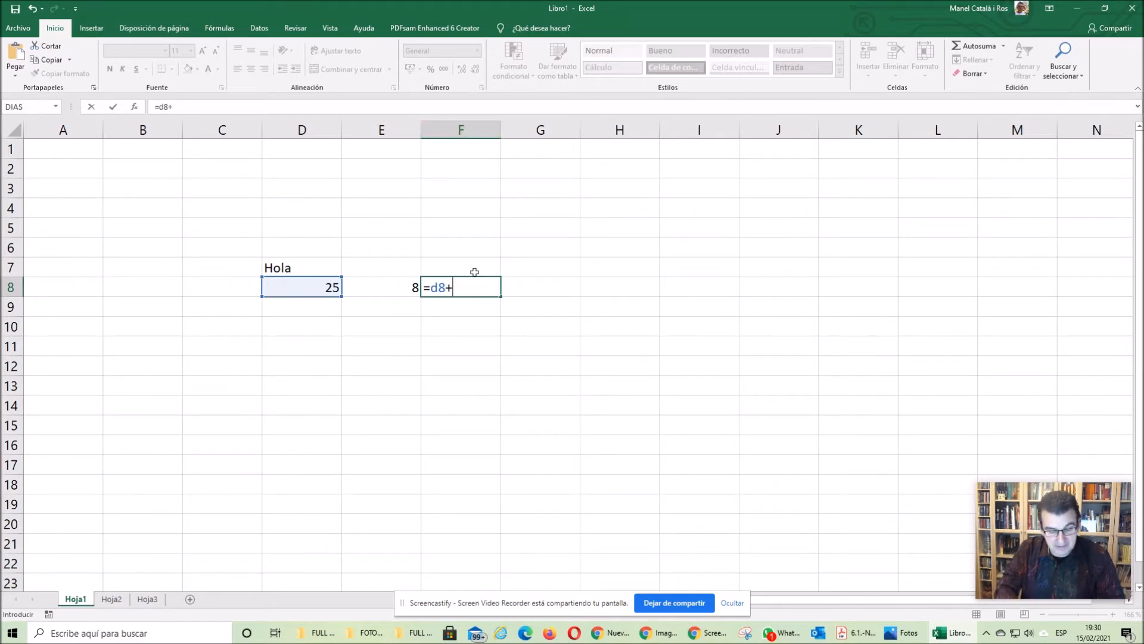
text(e8)
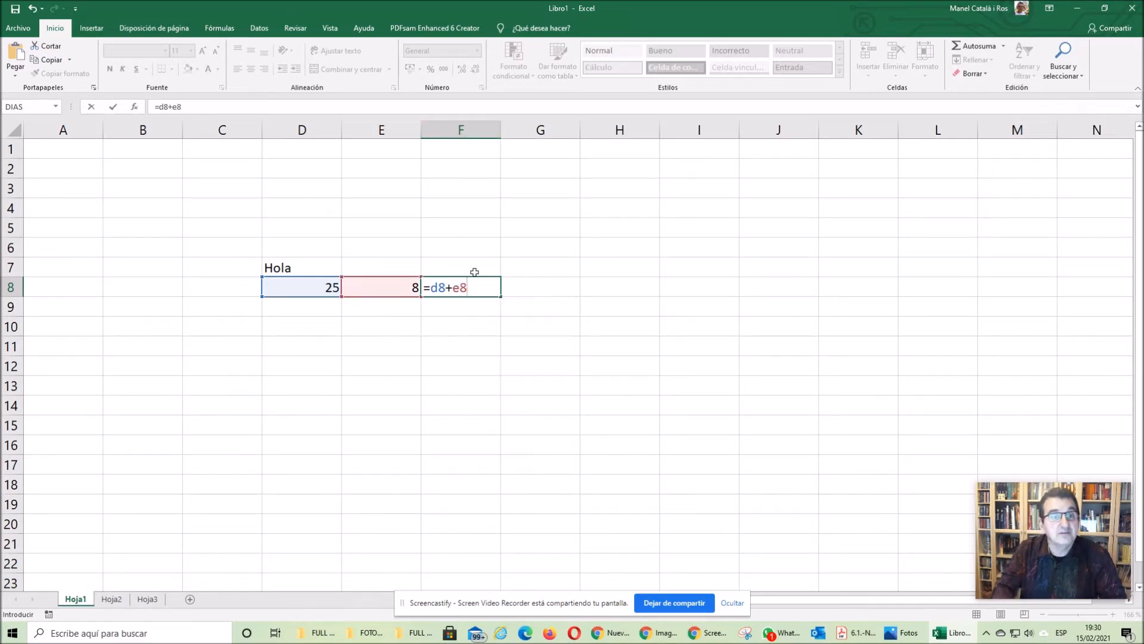
key(Return)
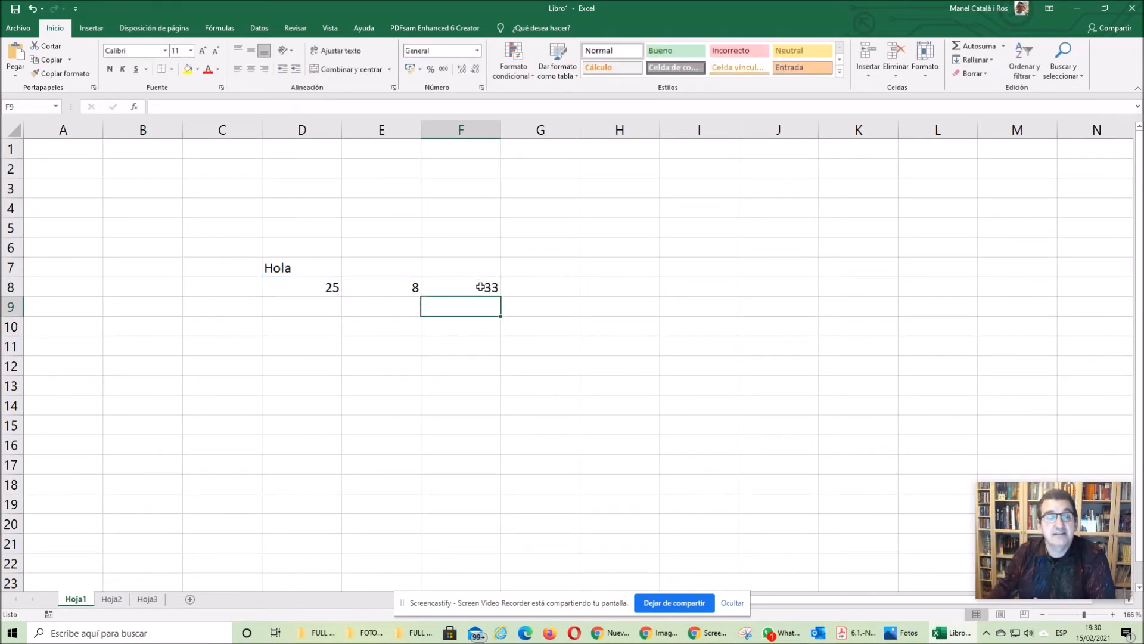
- Change the number in cell D8 to 45
click(325, 289)
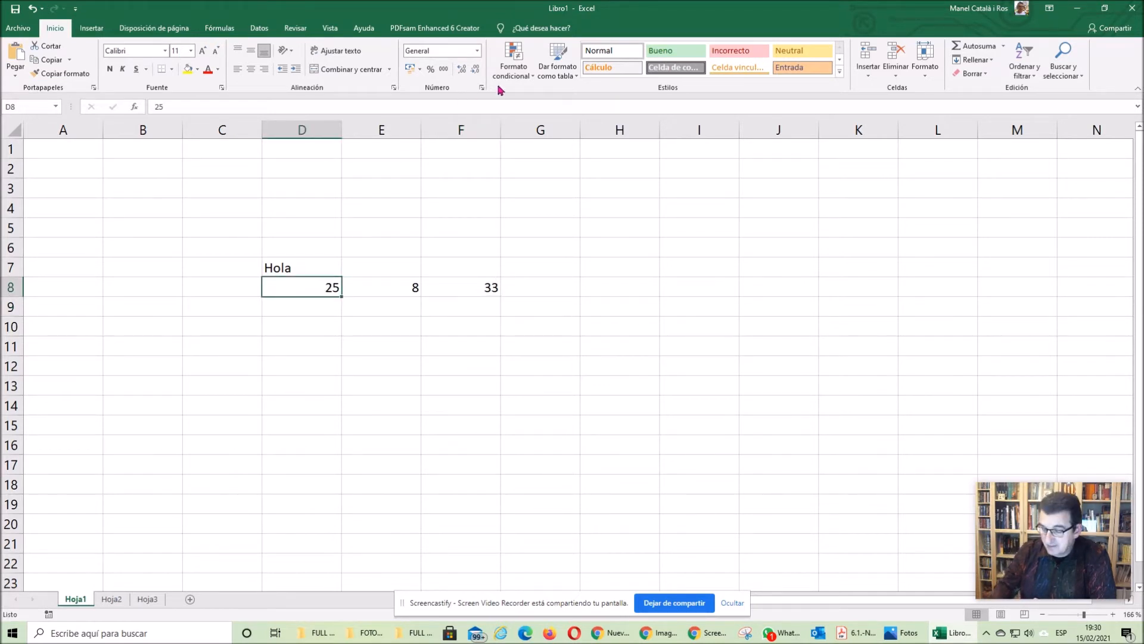
text(45)
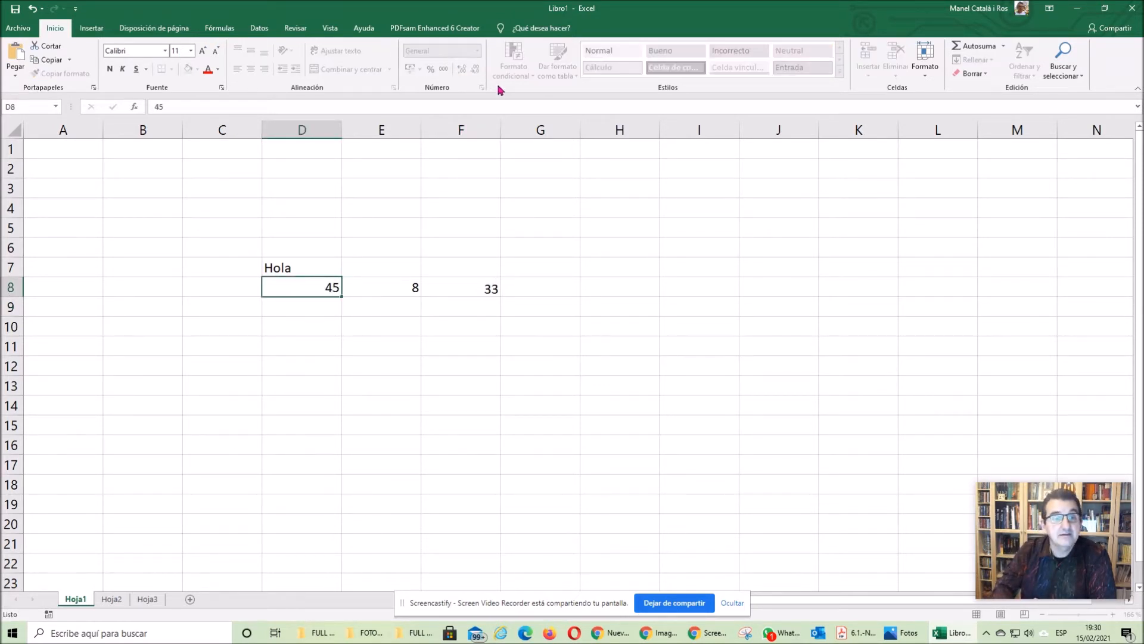
key(Return)
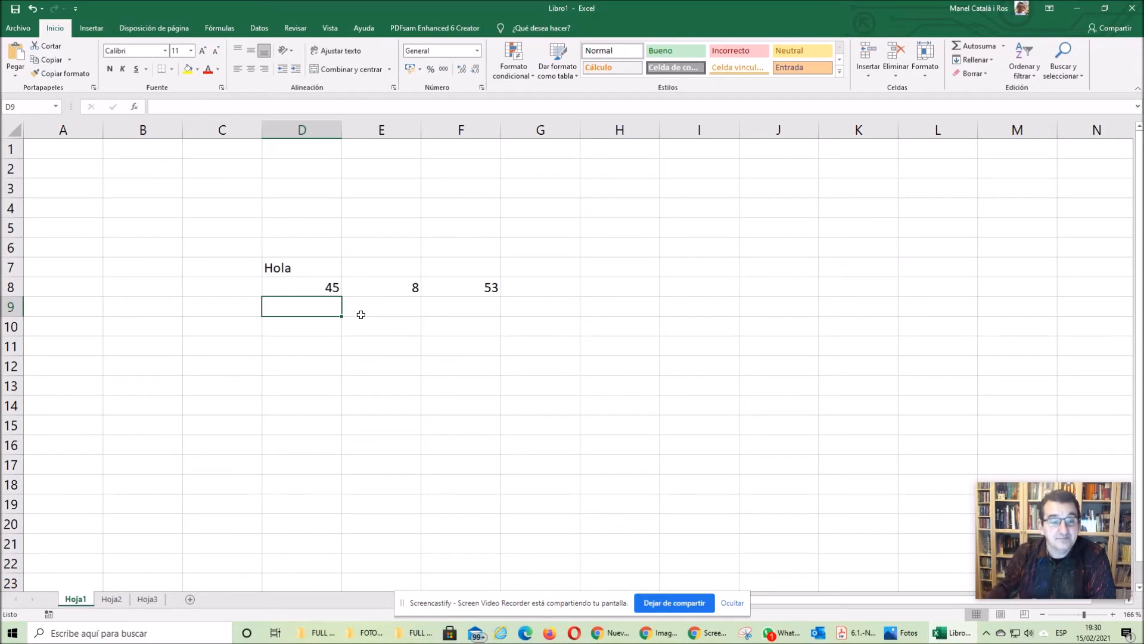
- Delete the sum formula from cell F8
click(466, 324)
click(486, 286)
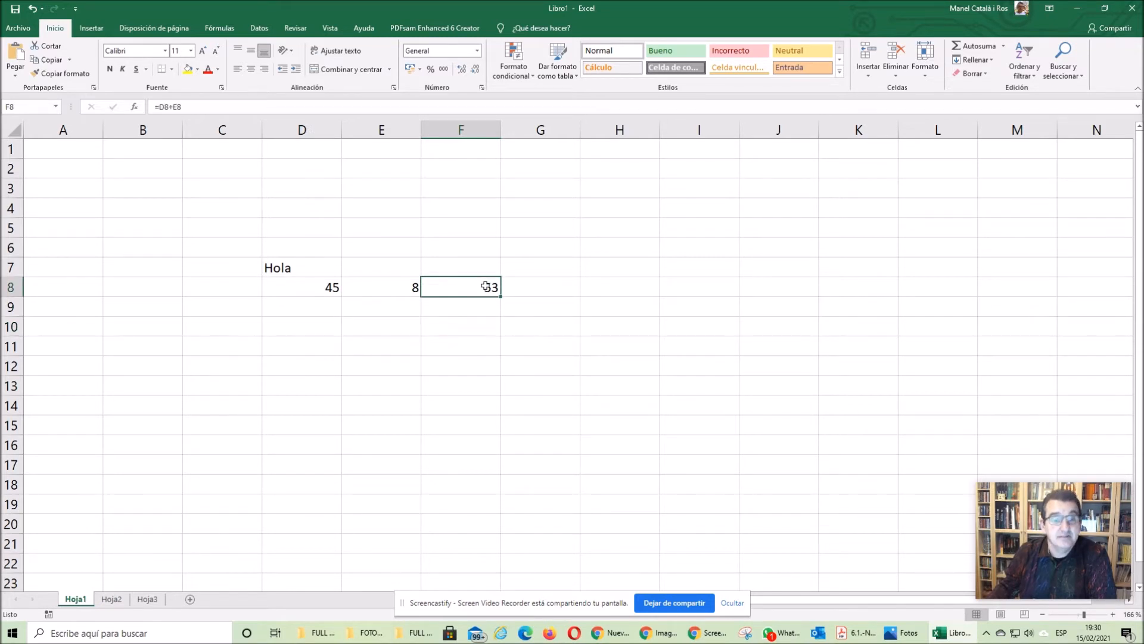
key(Delete)
click(427, 399)
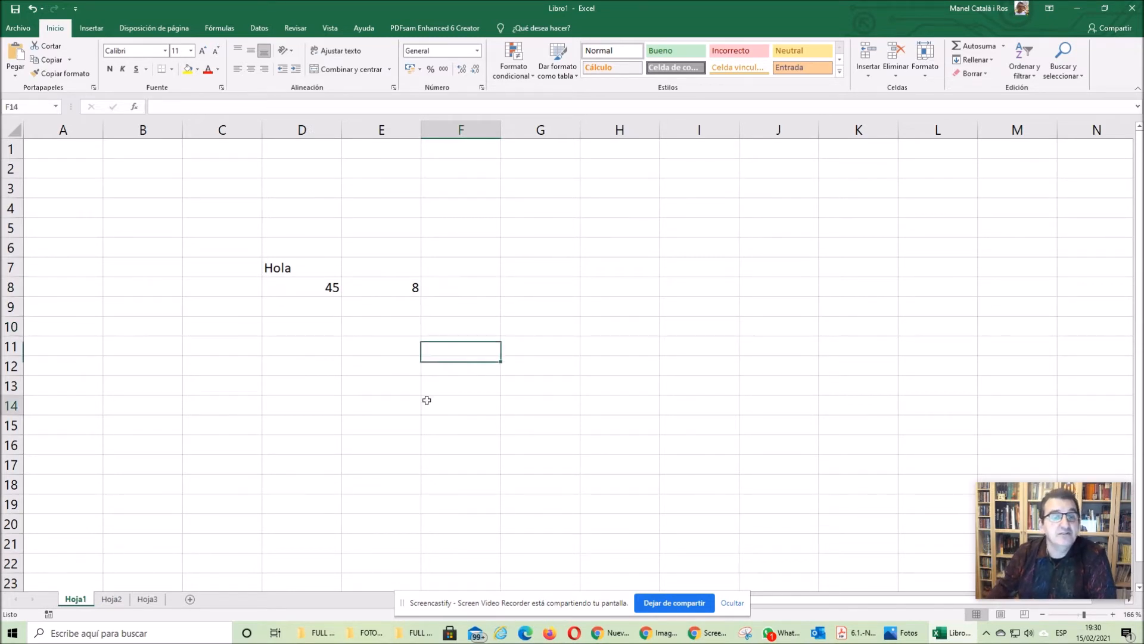
- Build the formula =D8+E8 in cell F8, picking both operand cells directly from the sheet
click(476, 287)
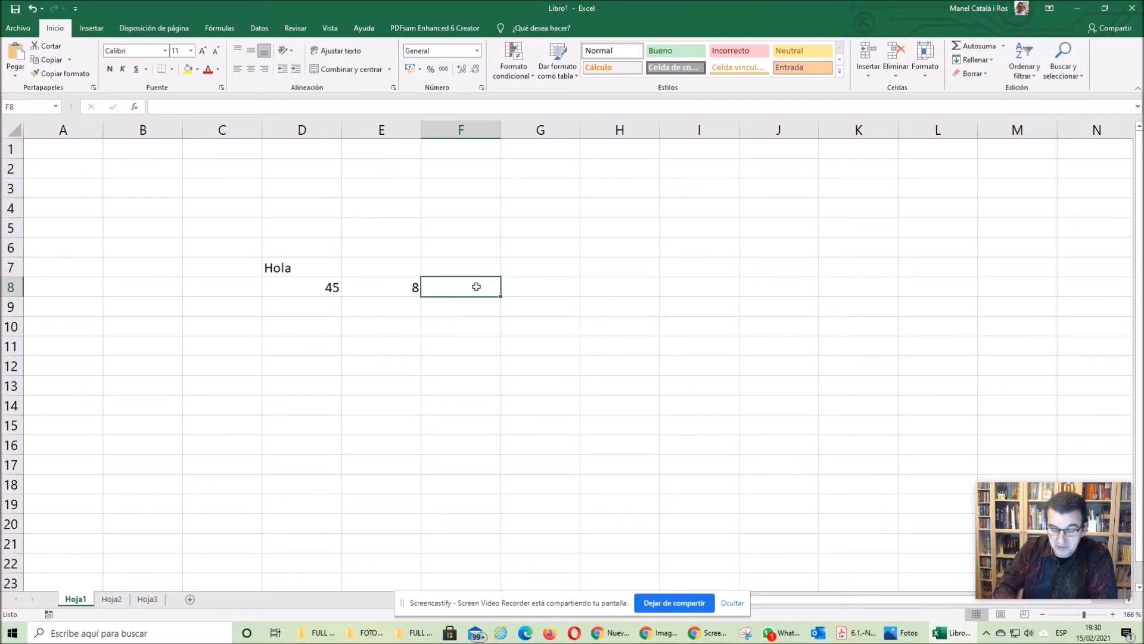
text(=)
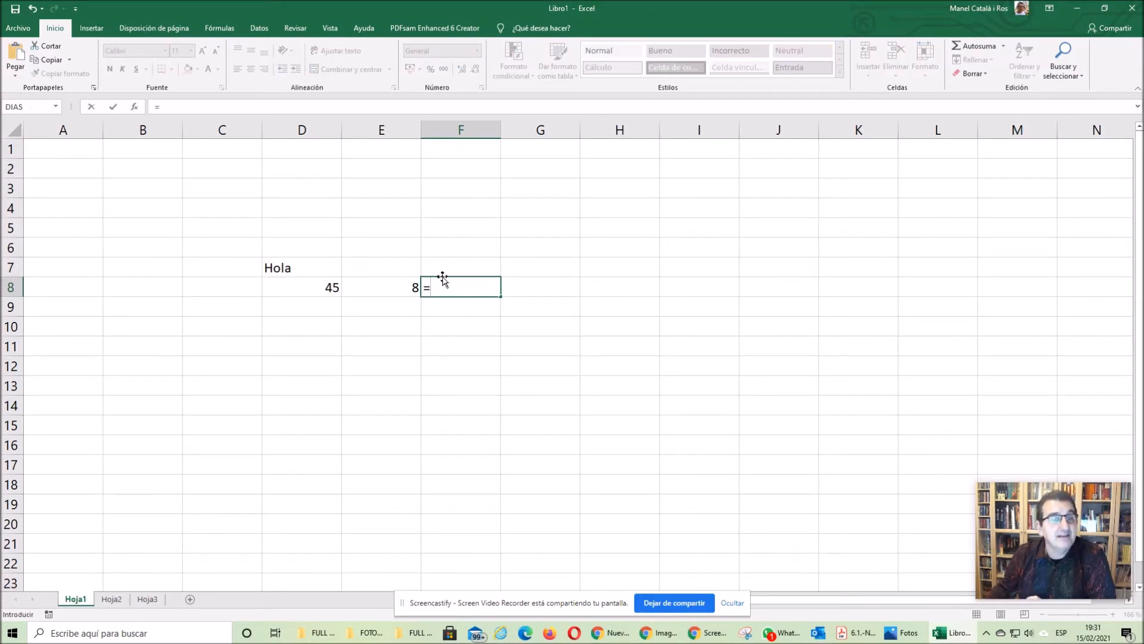
click(309, 289)
text(+)
click(382, 293)
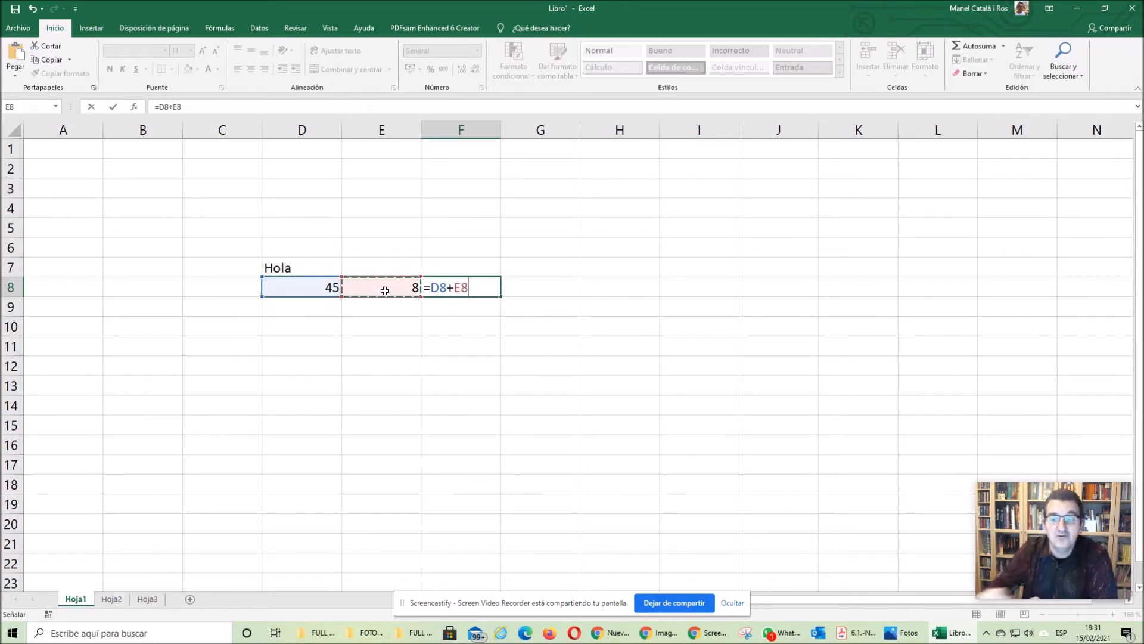
key(Return)
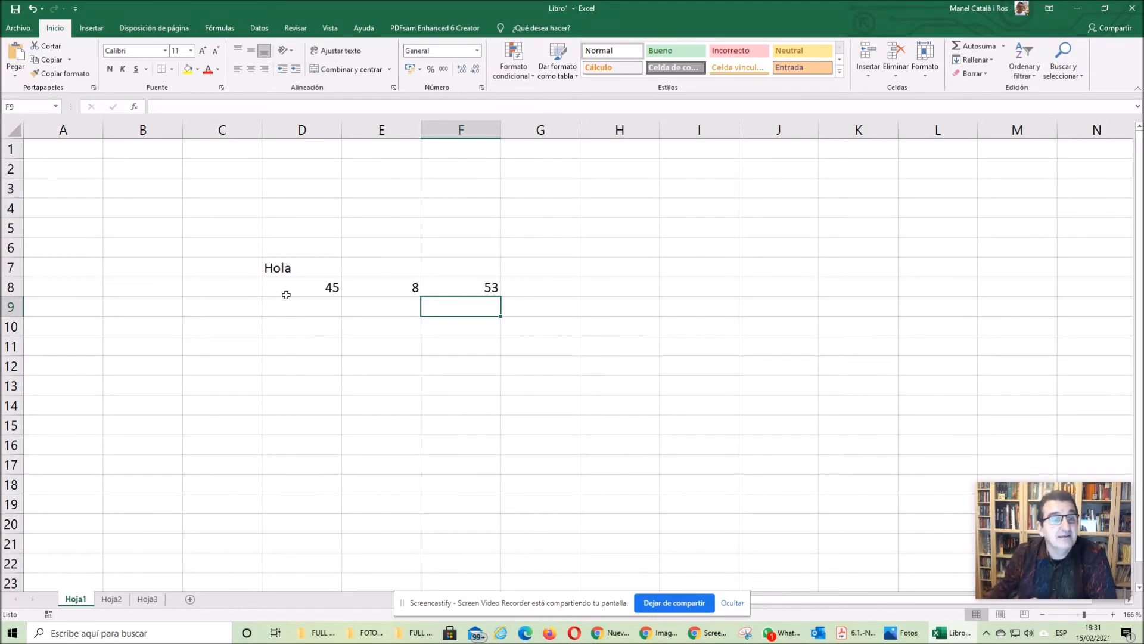
- Edit the existing content of cell D8 so that its number is 44
click(315, 288)
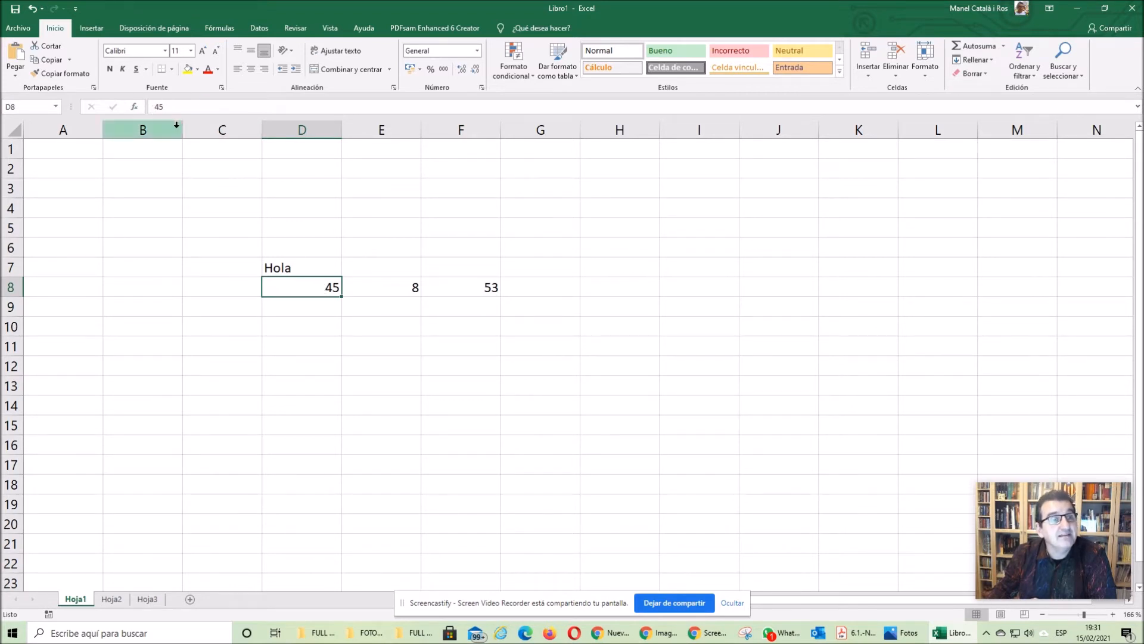
click(187, 102)
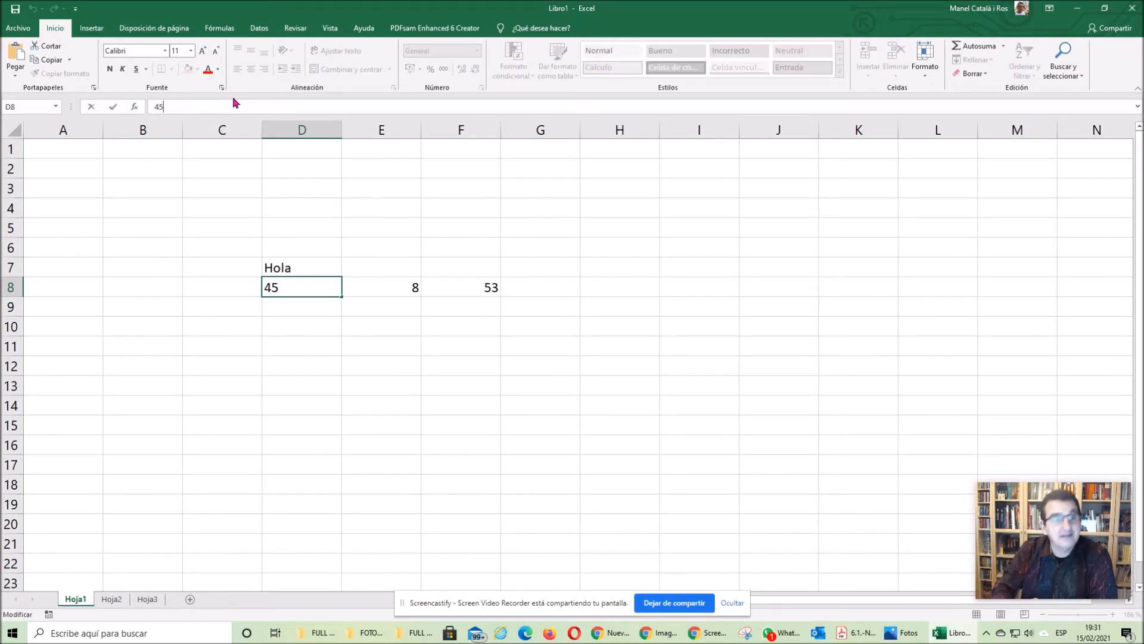
key(BackSpace)
text(4)
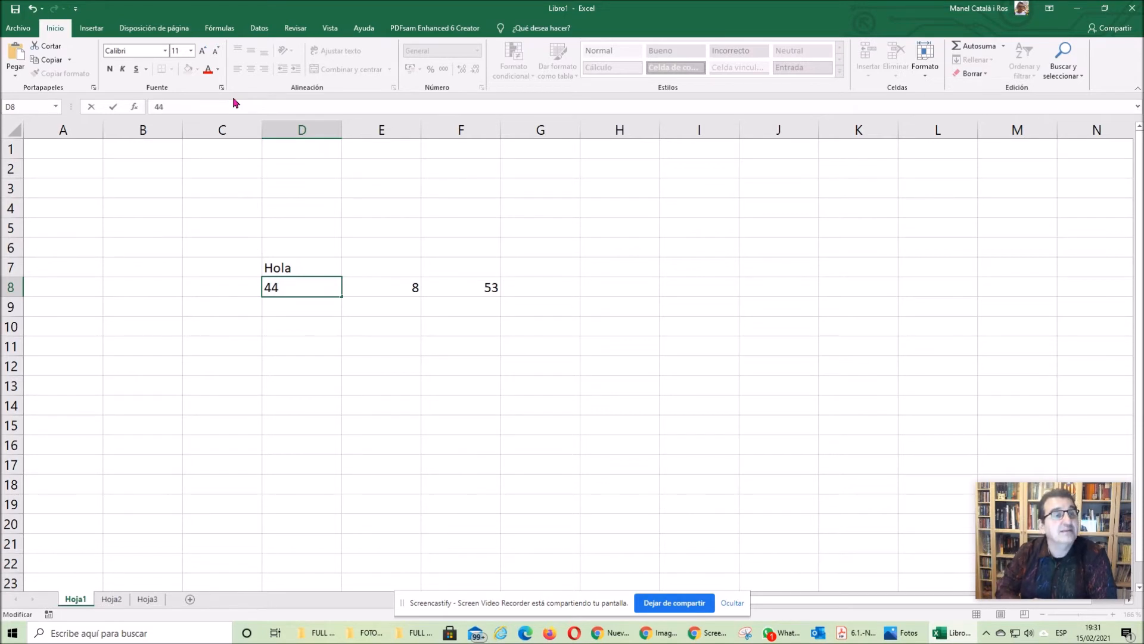
key(Return)
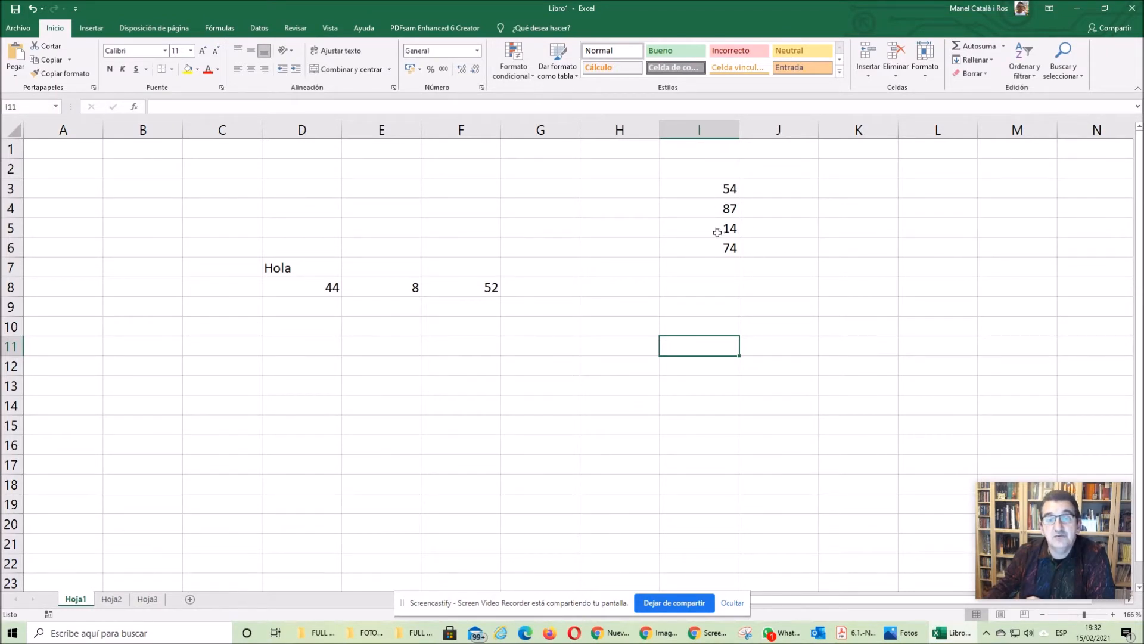
- Build the formula =I3+I4+I5+I6 in cell I7, picking each operand cell directly from the sheet
click(702, 269)
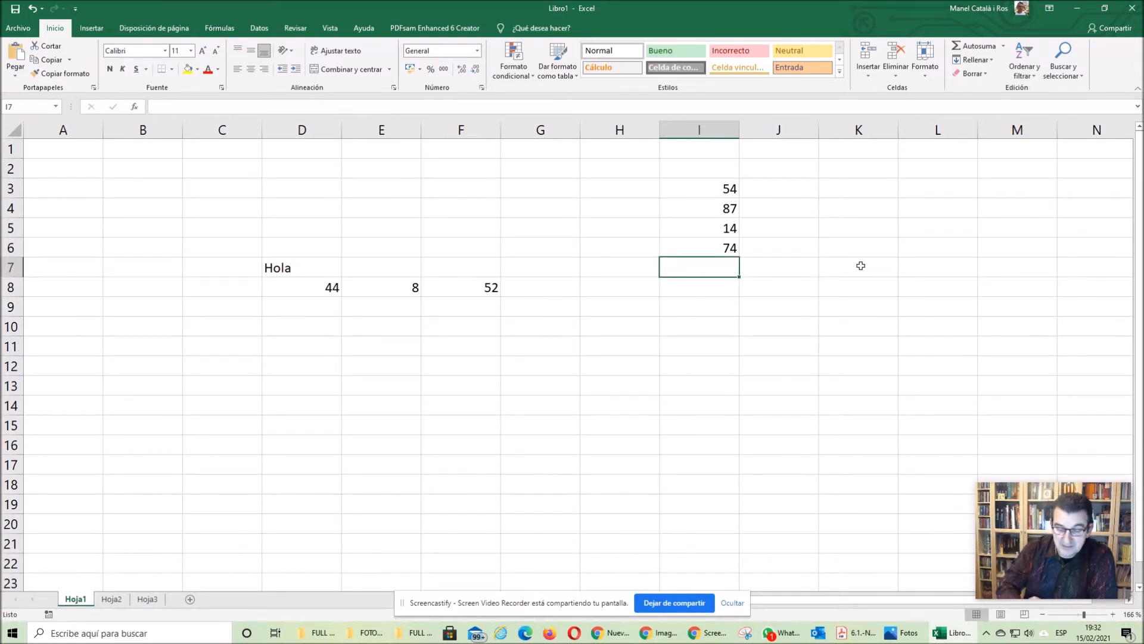
text(=)
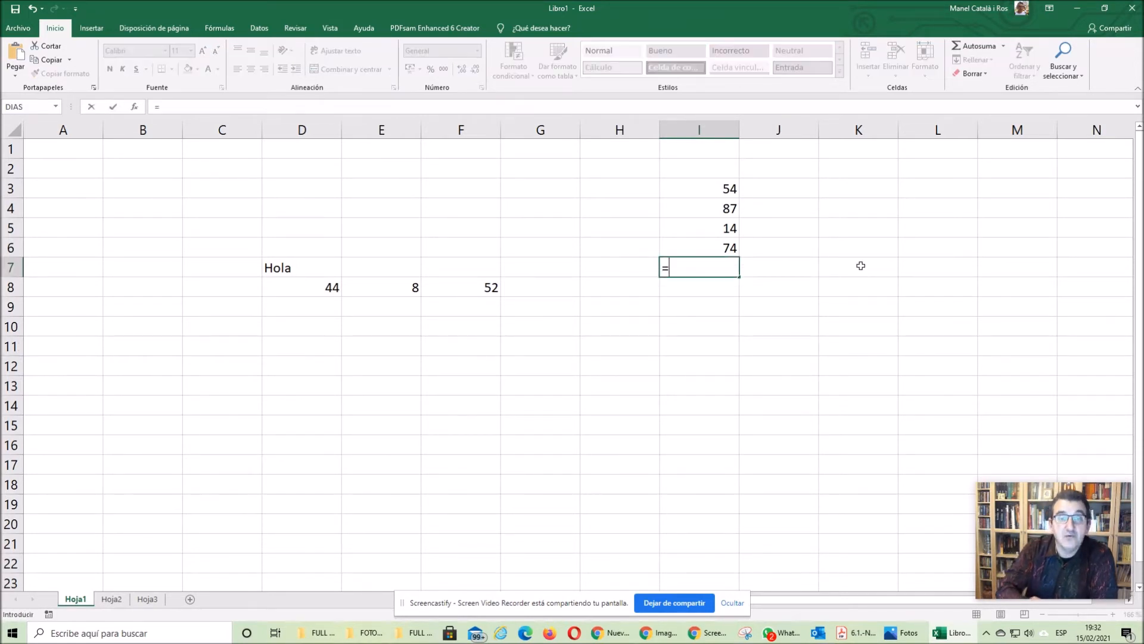
click(730, 189)
text(+)
click(715, 213)
text(+)
click(713, 229)
text(+)
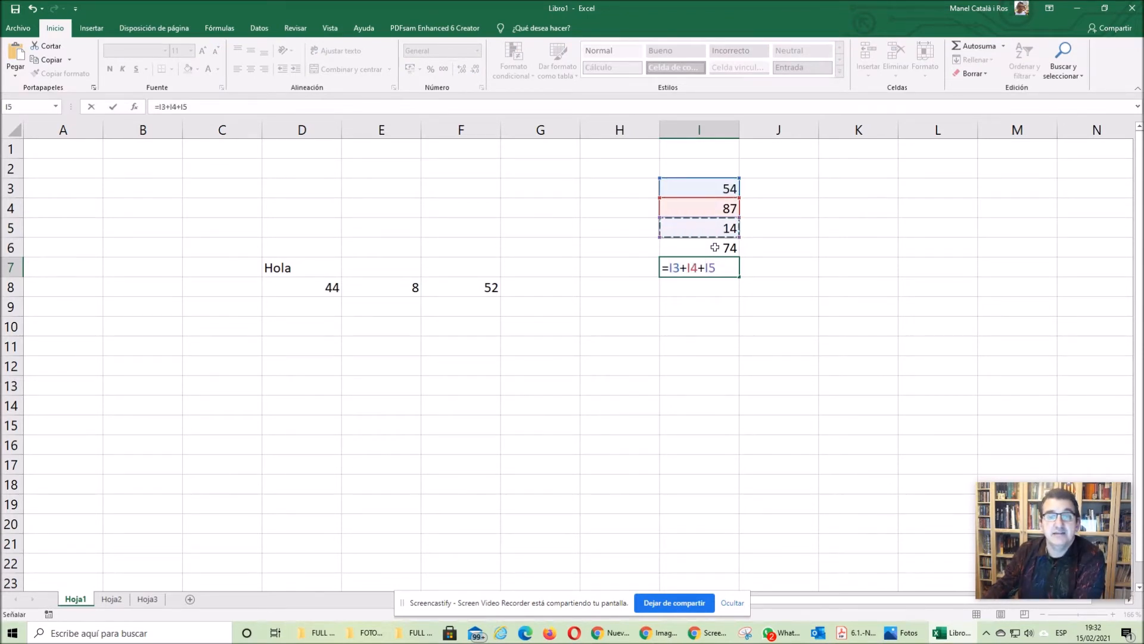
click(713, 247)
key(Return)
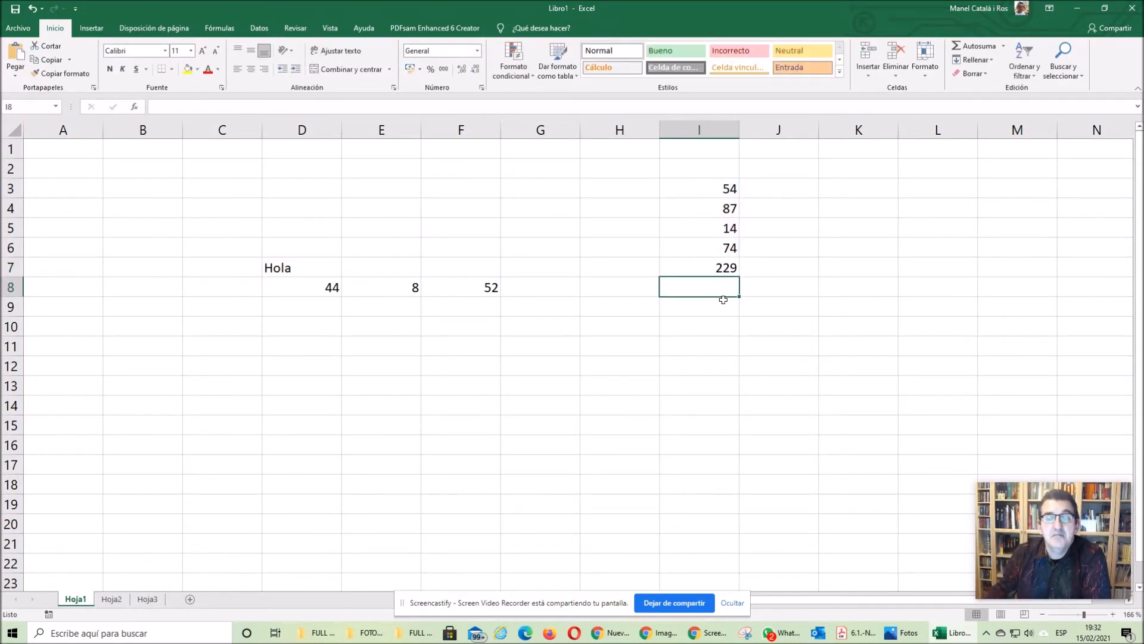
- Enter a SUMA function in cell I10 that adds the range I3:I7
click(711, 324)
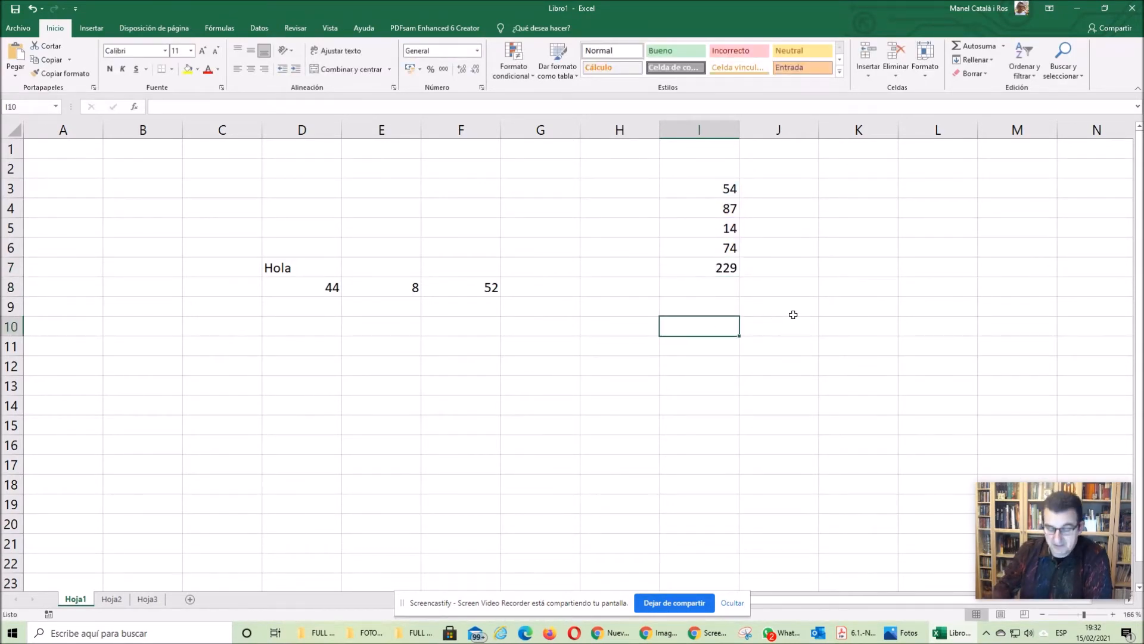
text(=)
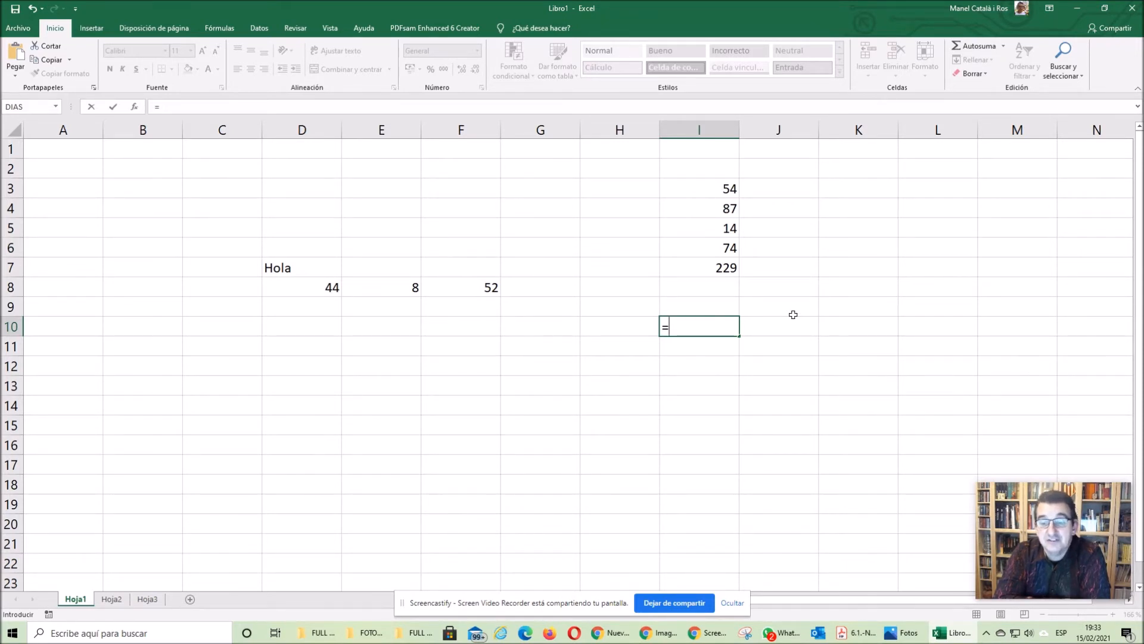
text(suma)
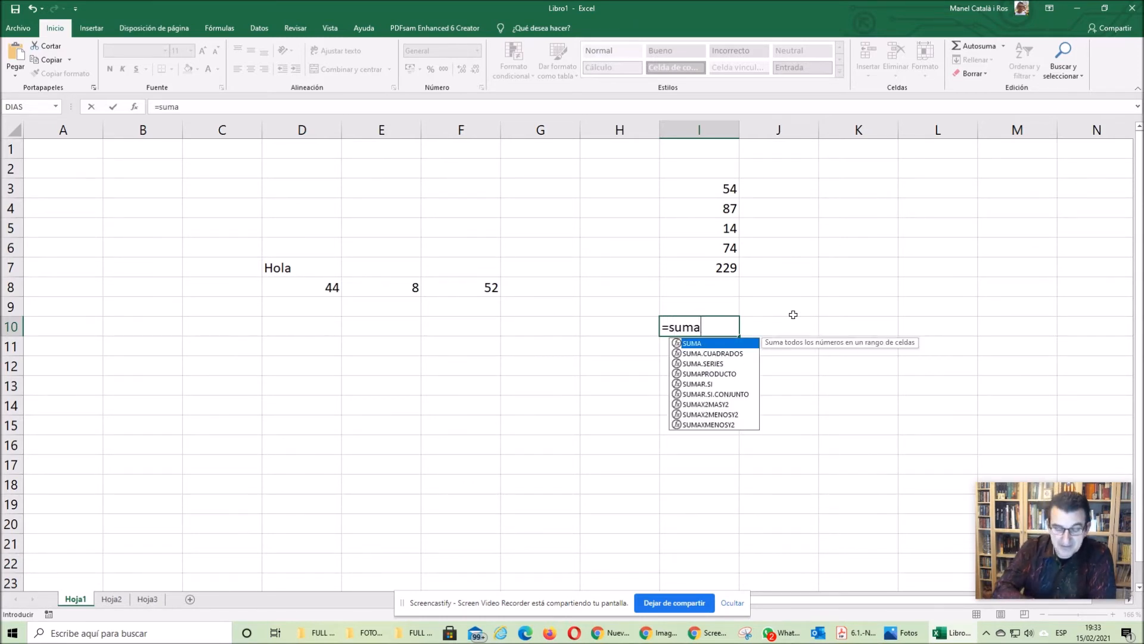
text(()
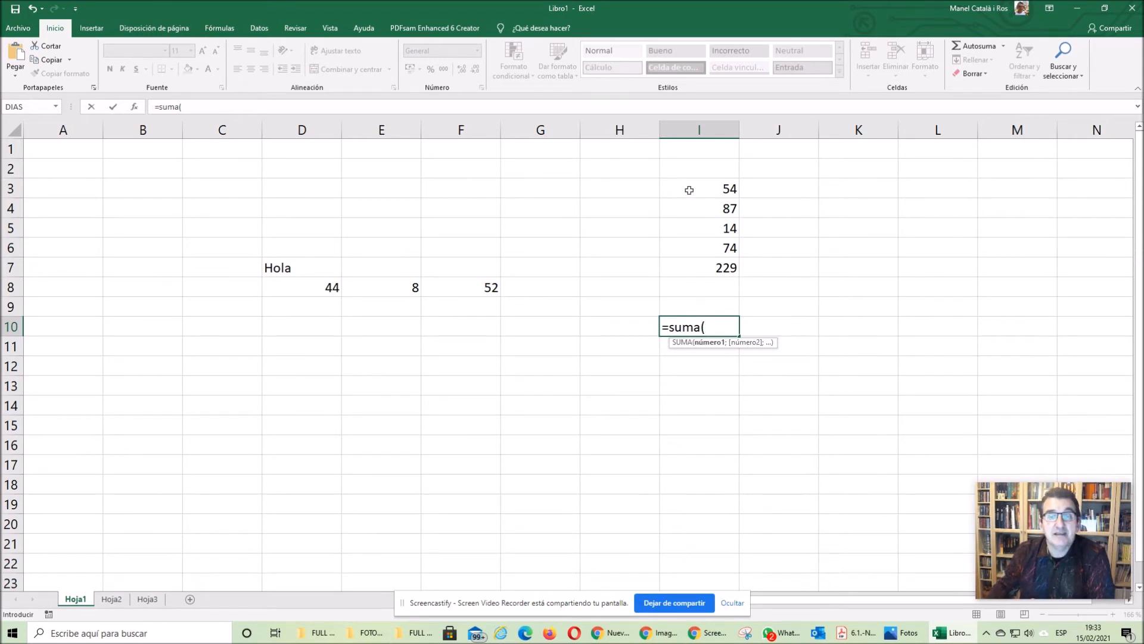
drag(690, 190, 681, 268)
key(Return)
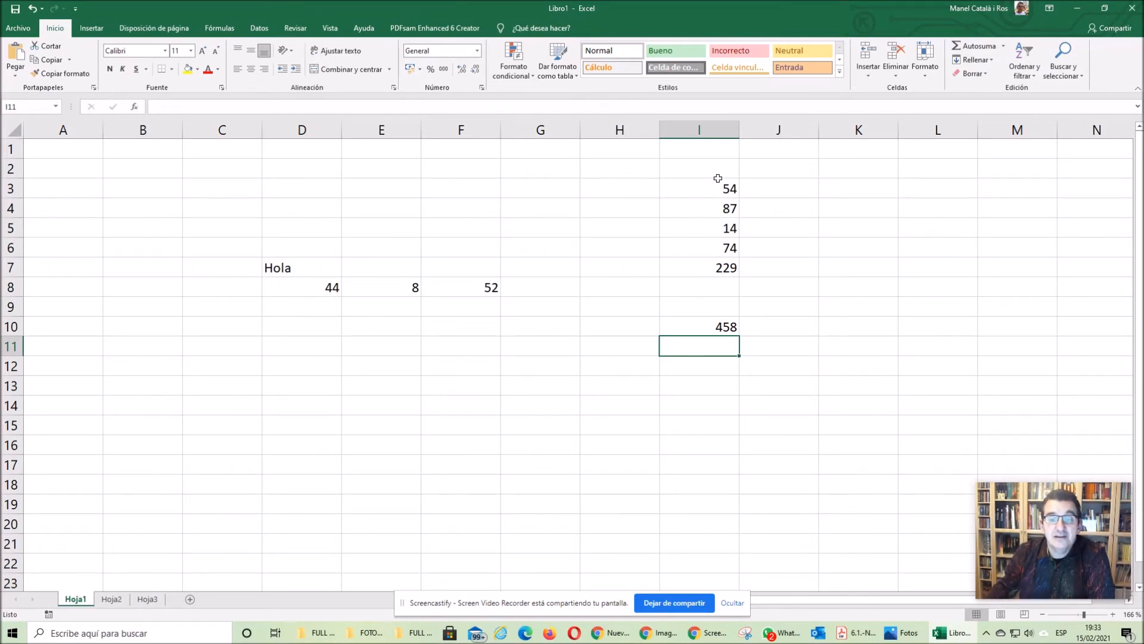
- Change the number in cell I4 to 50
key(Up)
key(Up)
key(Up)
key(Up)
key(Up)
key(Up)
key(Up)
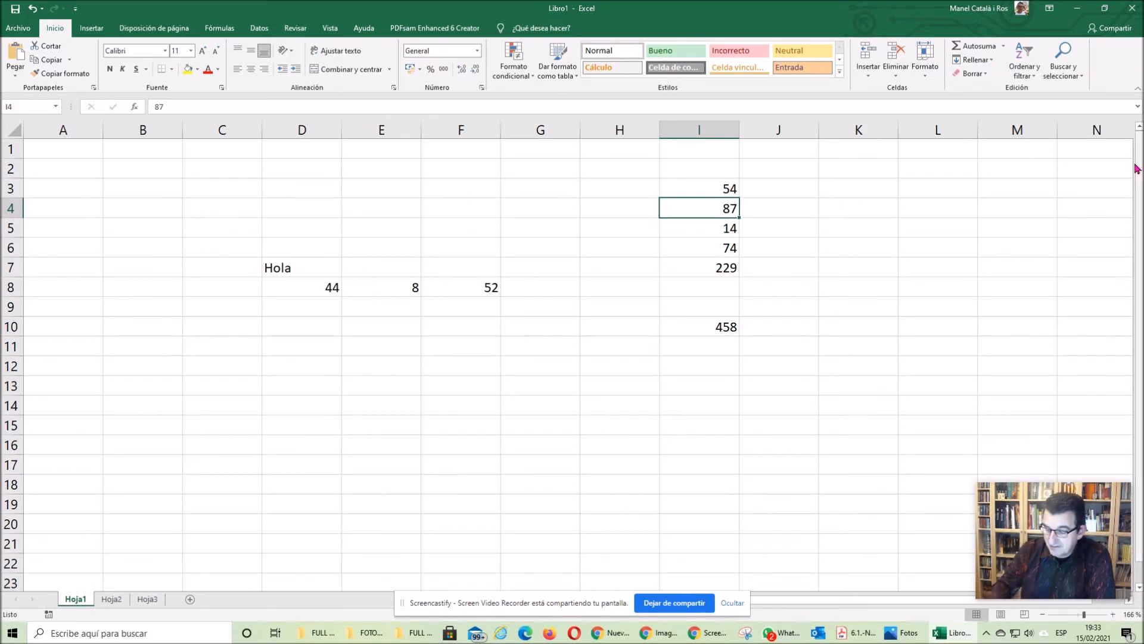
text(50)
key(Return)
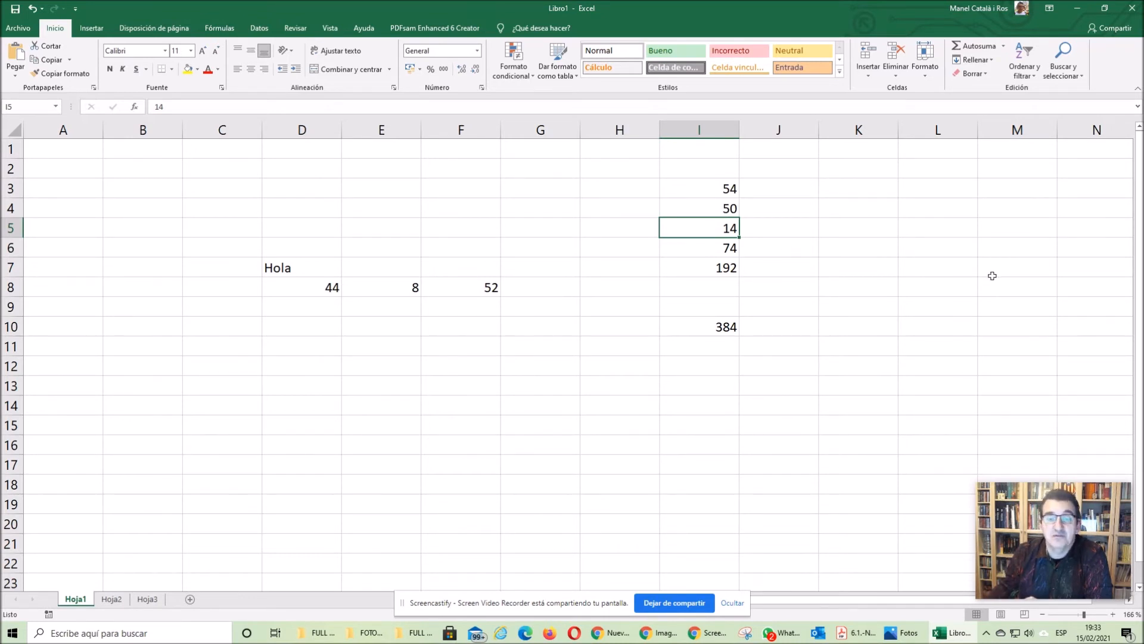
- Build the formula =D8*E8-F8 in cell G8, picking the operand cells directly from the sheet
click(306, 362)
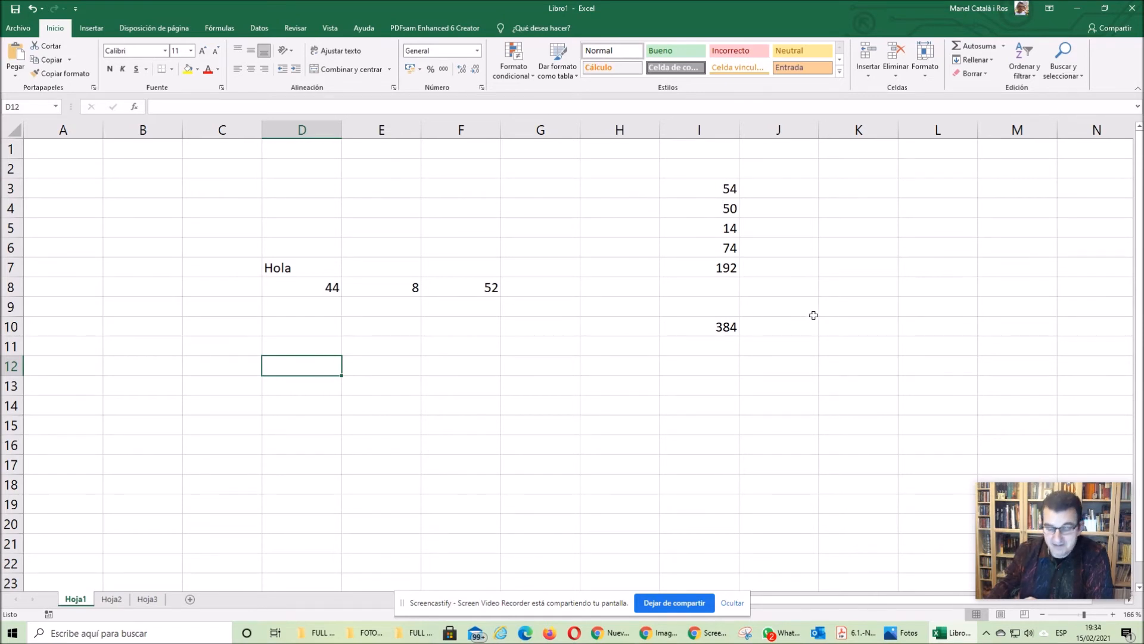
click(310, 292)
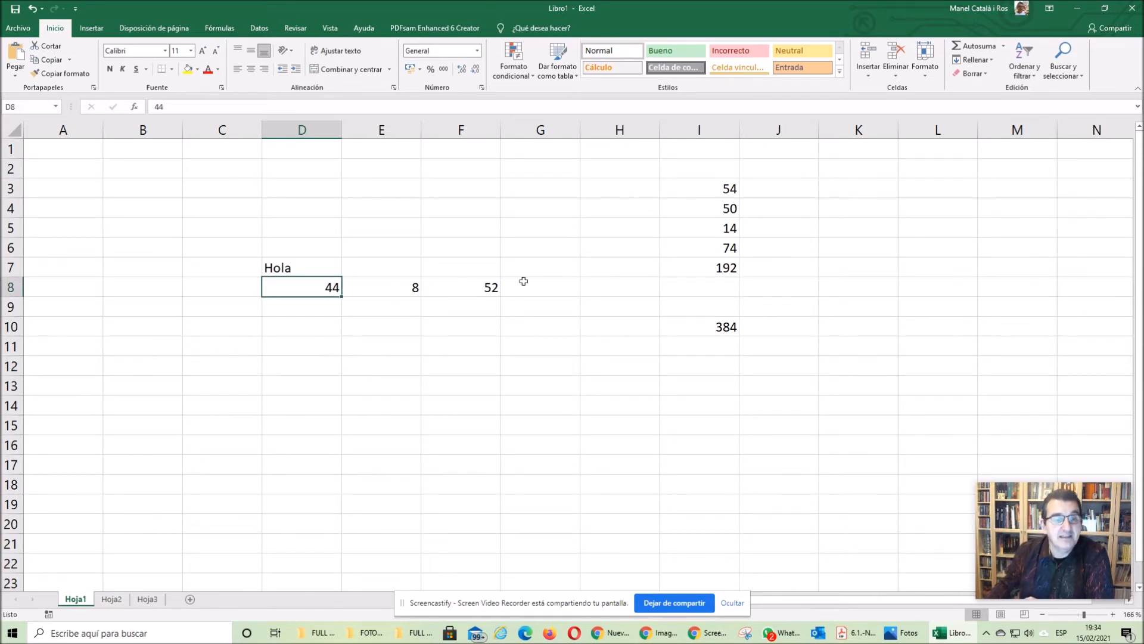
click(566, 286)
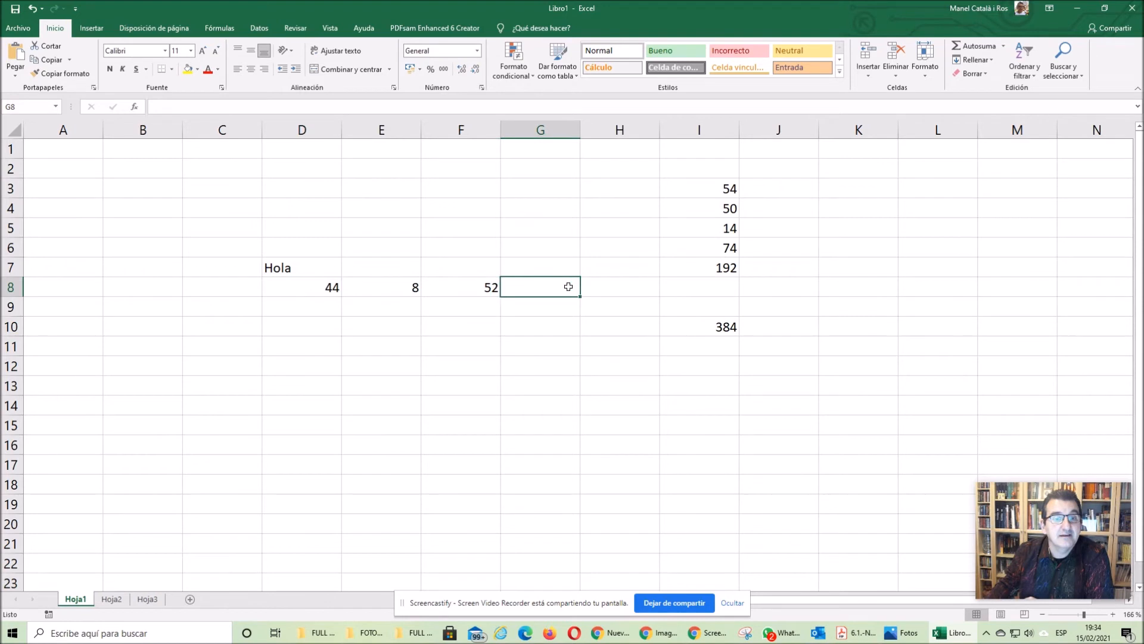
text(=)
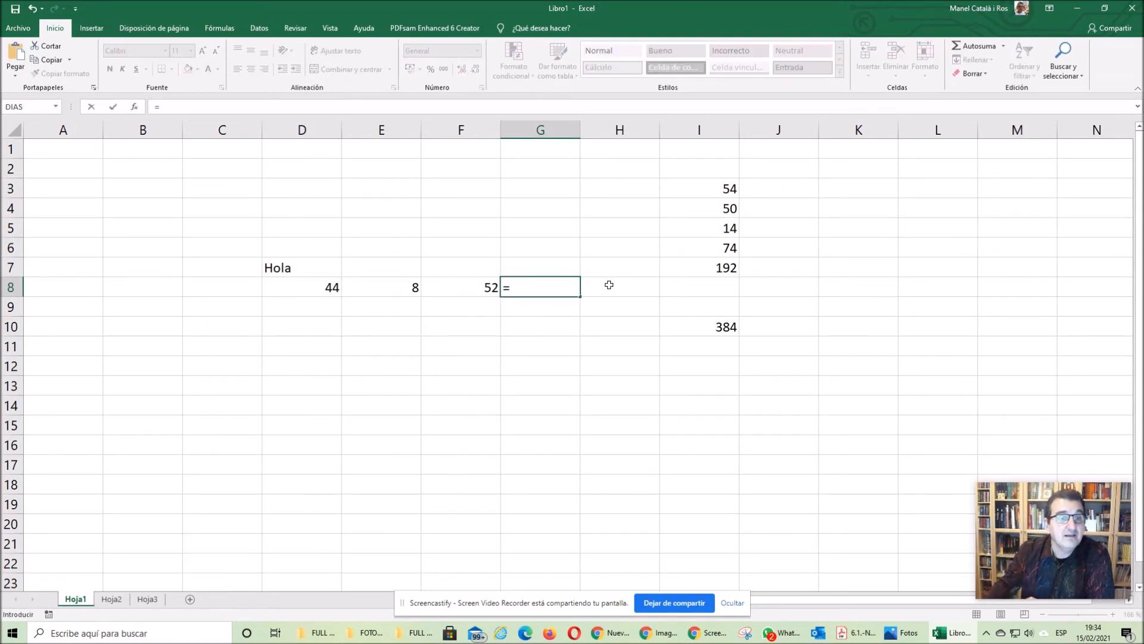
click(320, 287)
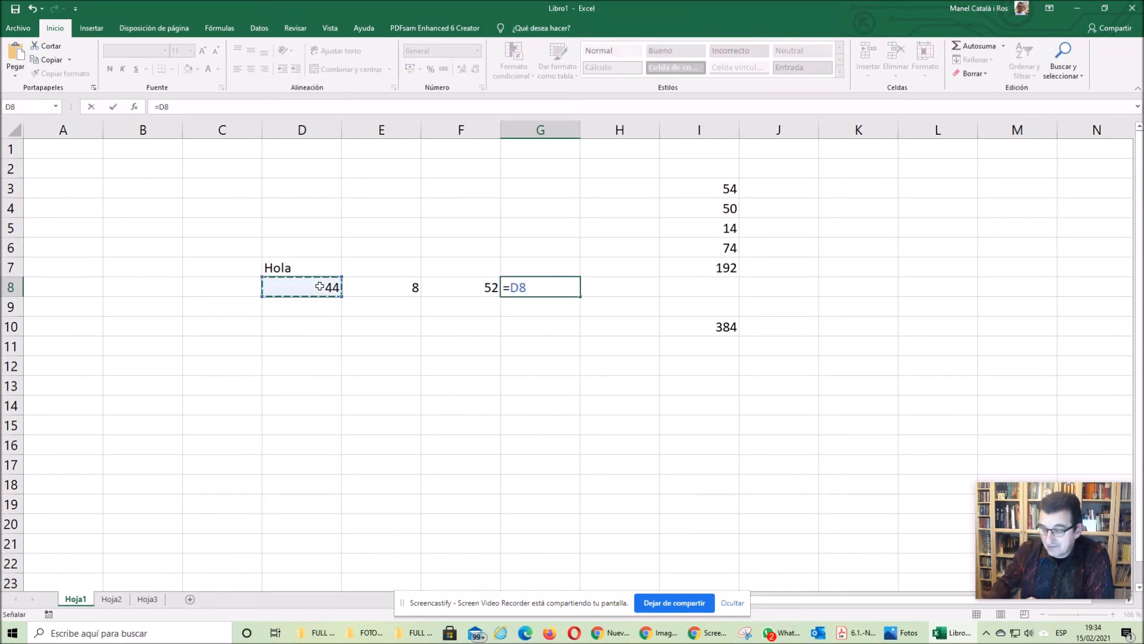
text(*)
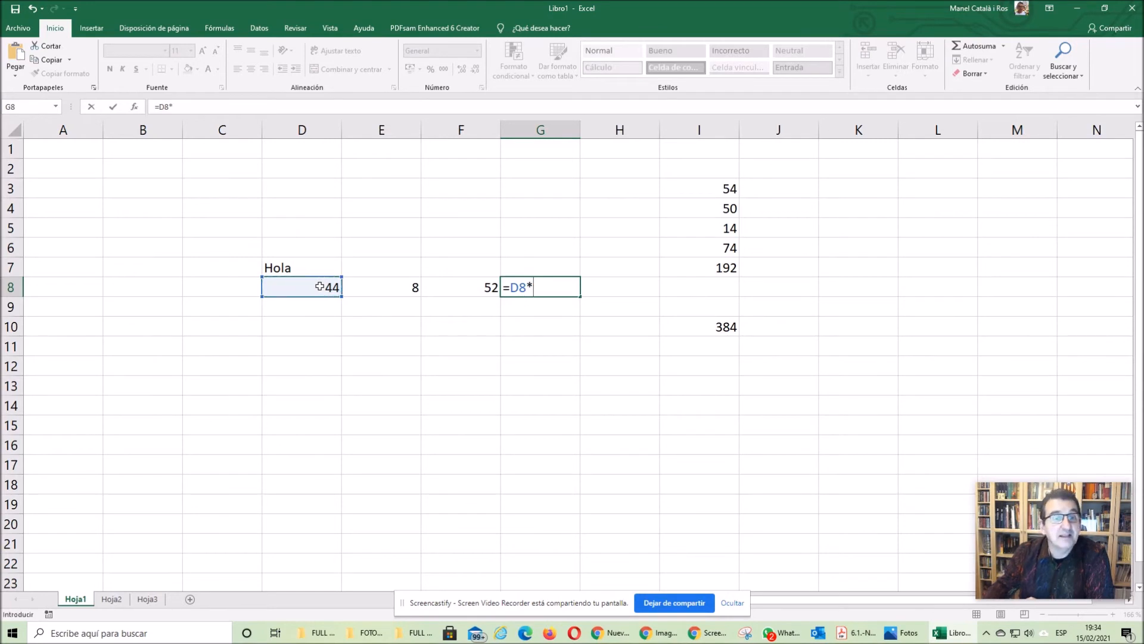
click(387, 293)
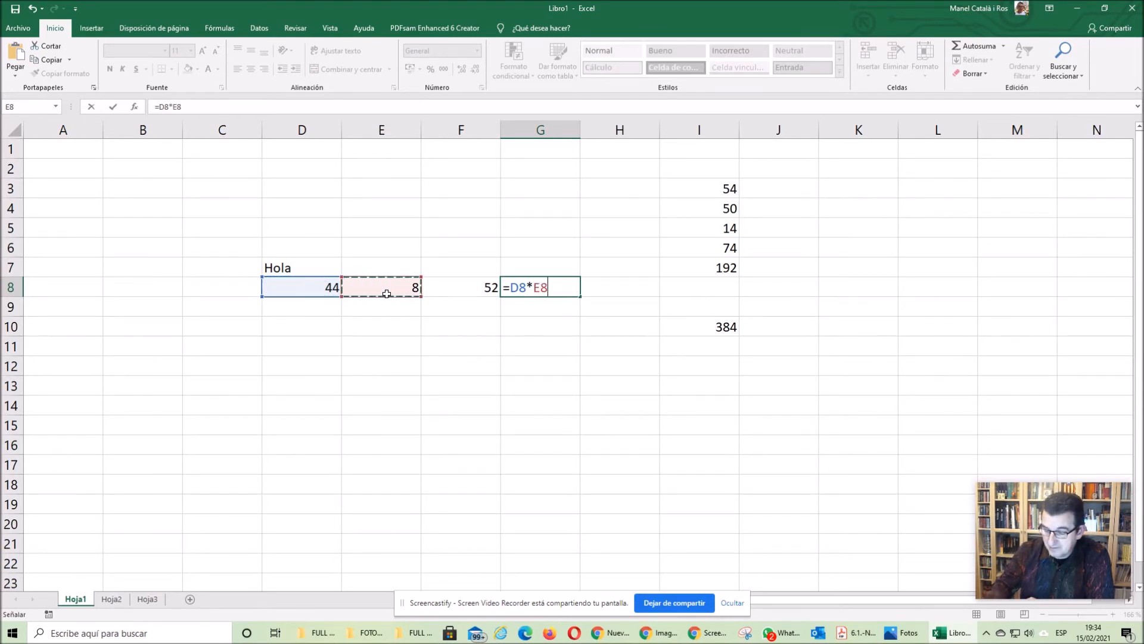
text(-)
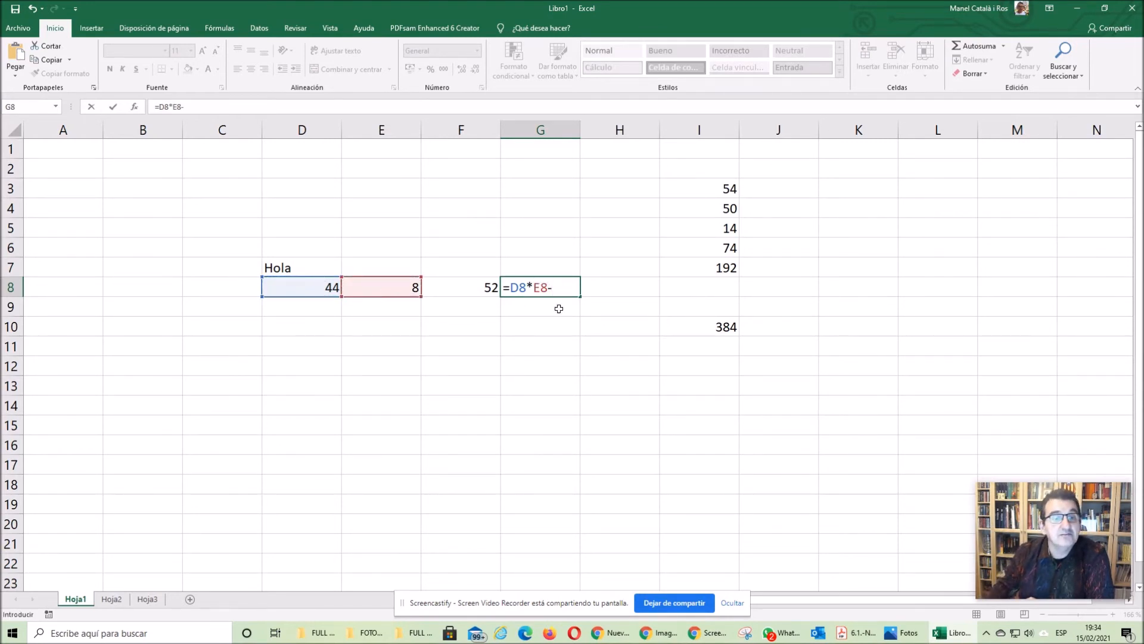
click(473, 290)
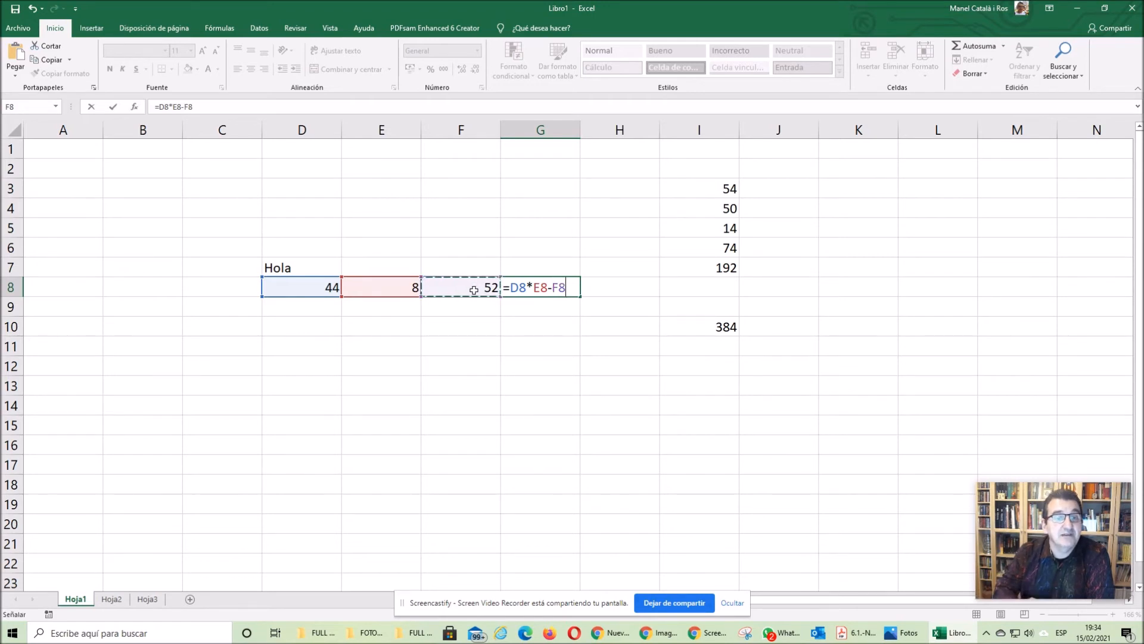
key(Return)
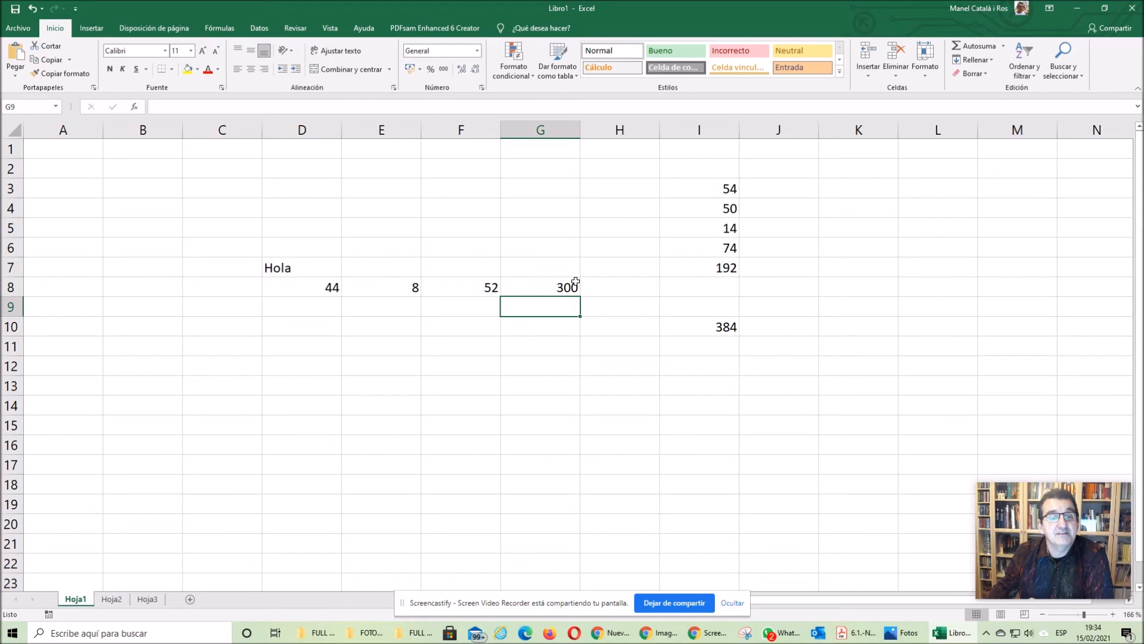
- Add parentheses around the subtraction in cell G8's formula so it reads =D8*(E8-F8)
click(552, 288)
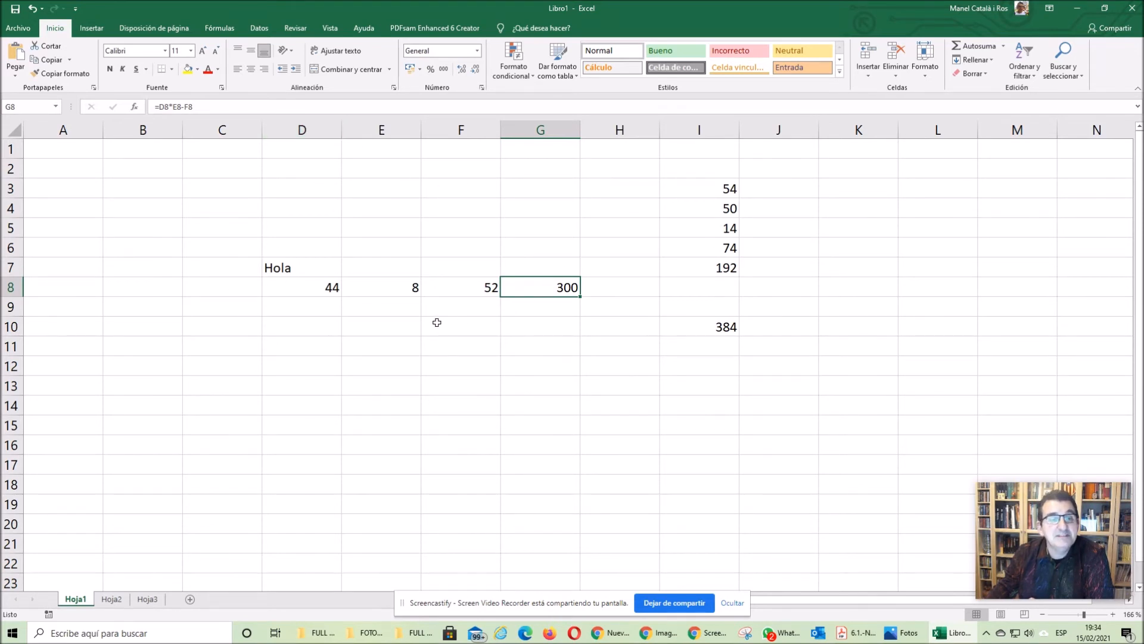
click(373, 329)
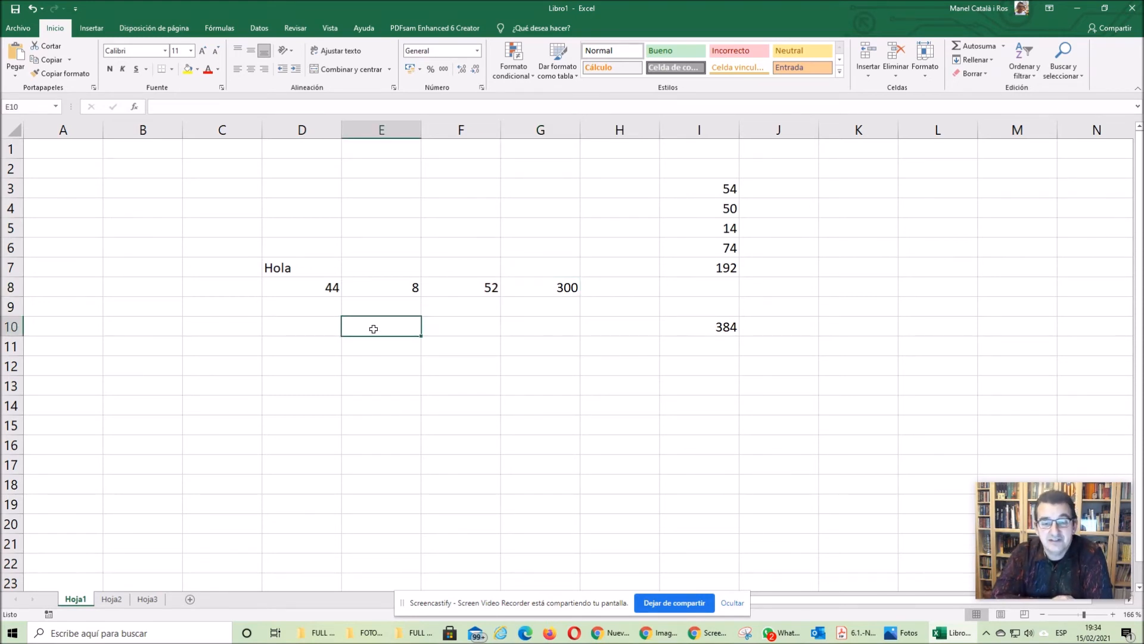
click(561, 289)
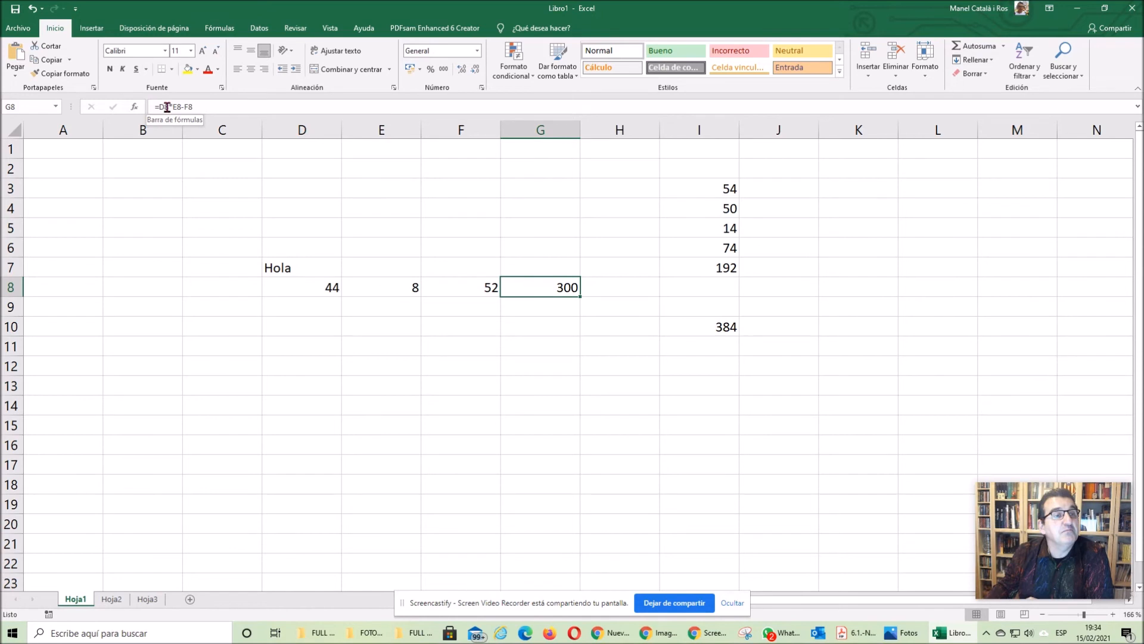
click(199, 107)
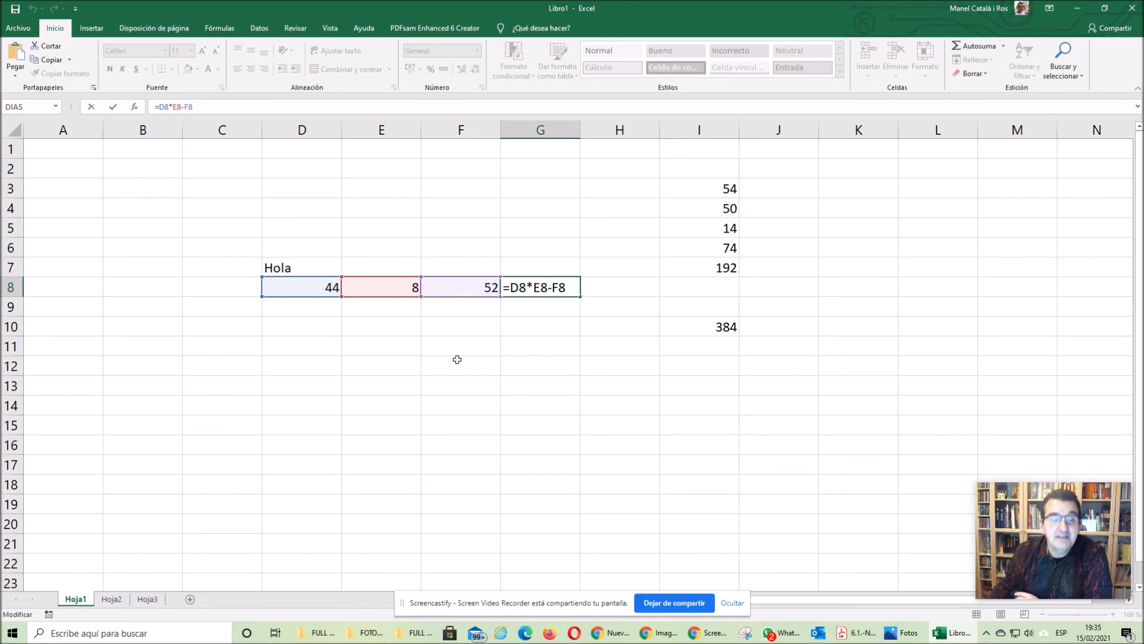
click(535, 287)
text(()
click(572, 286)
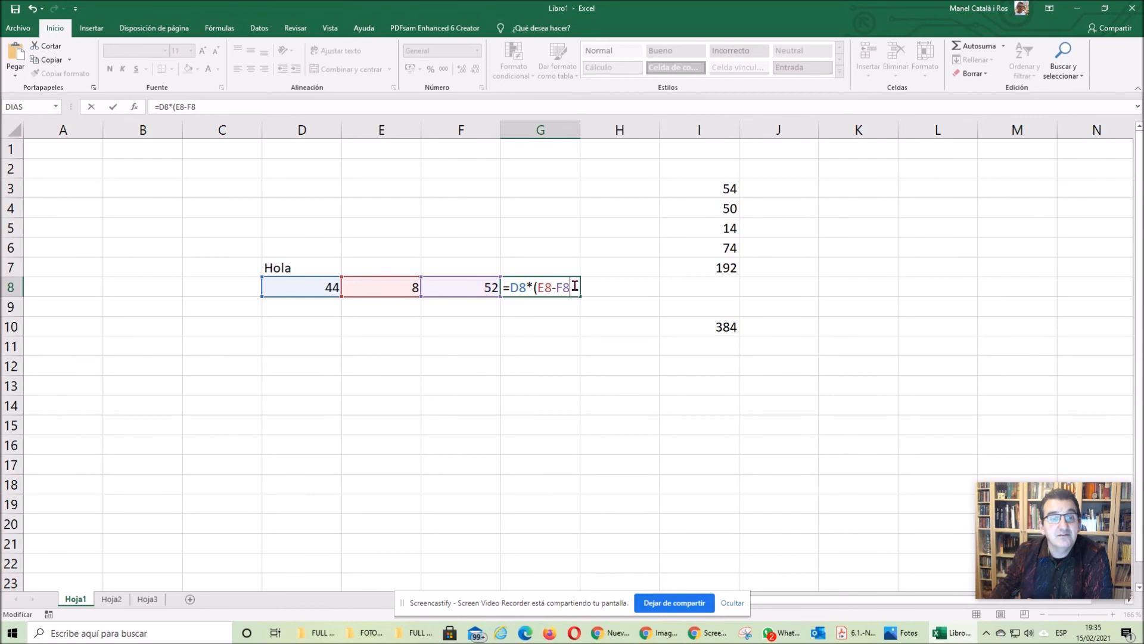
text())
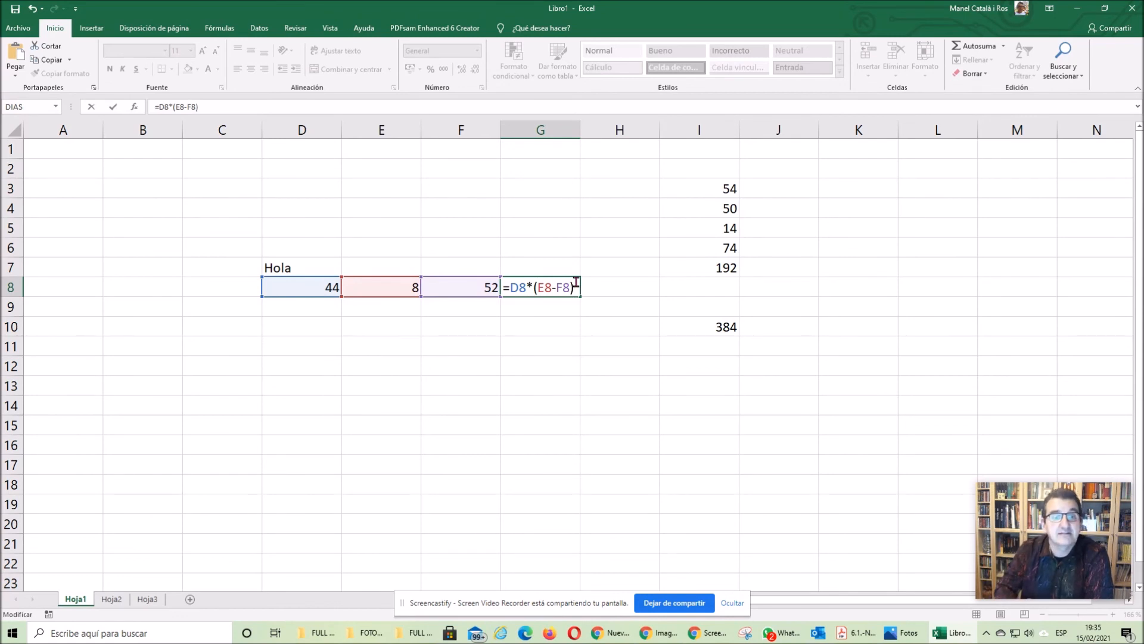
key(Return)
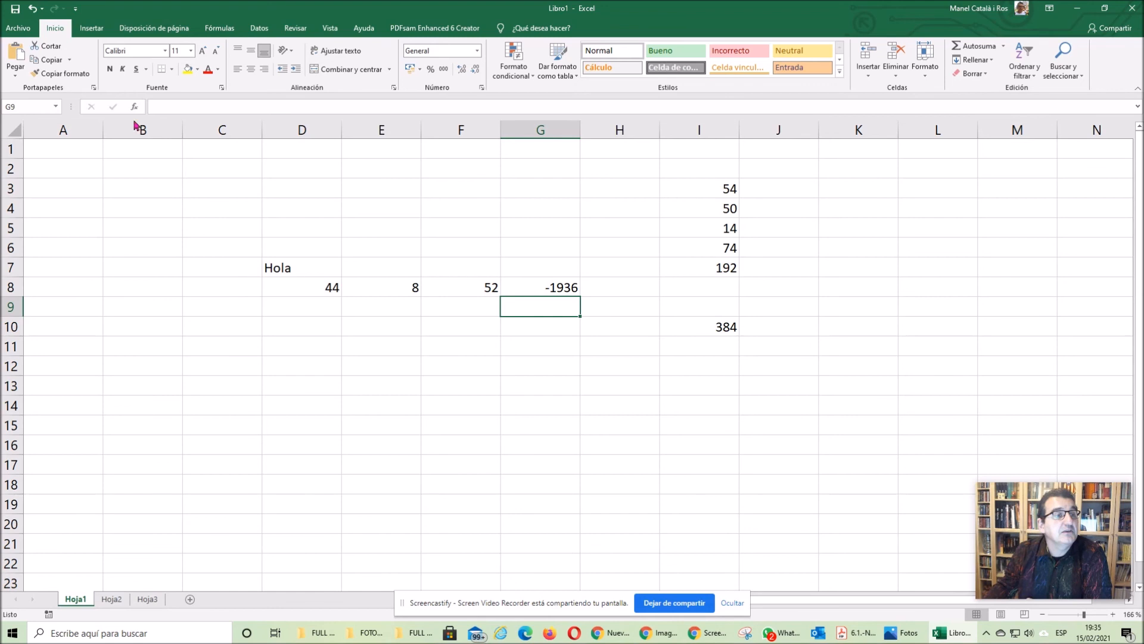
click(19, 29)
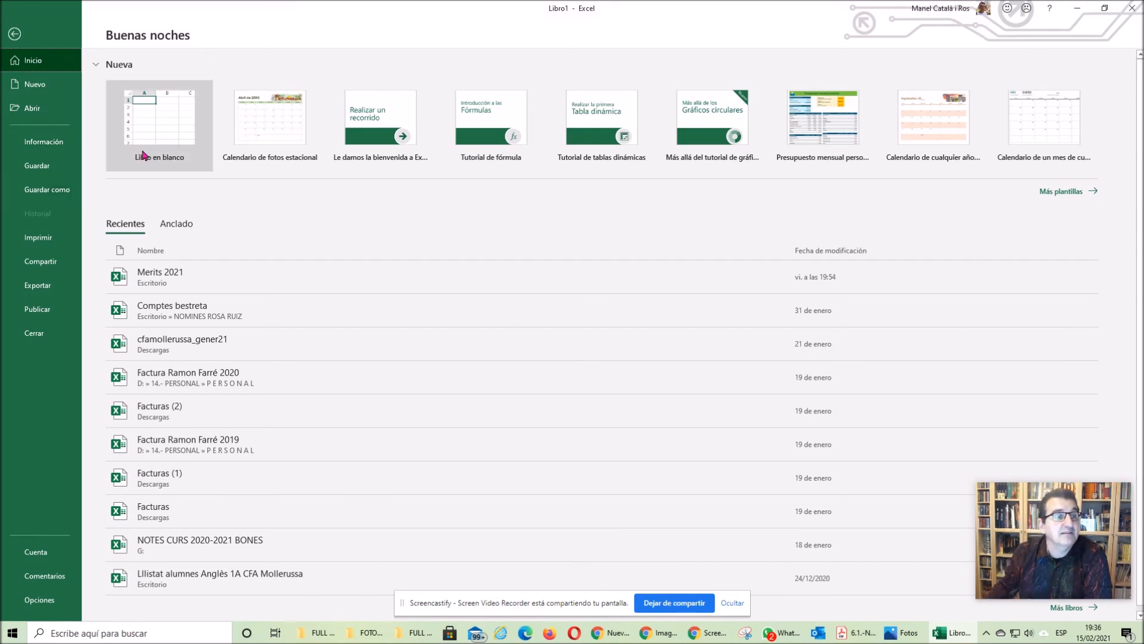
click(21, 40)
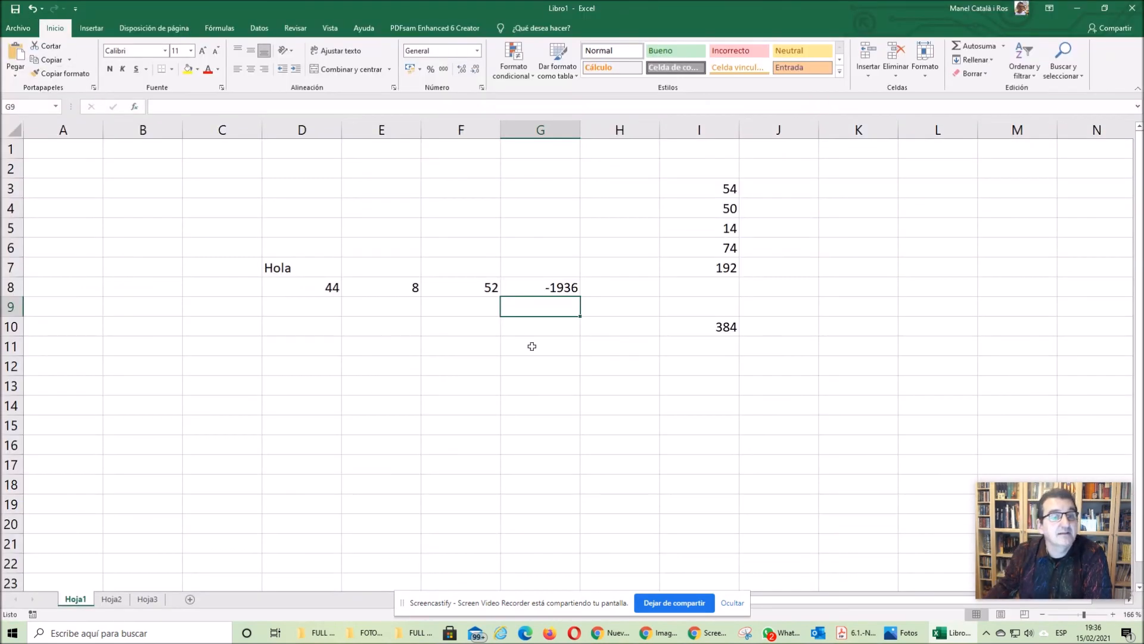
click(340, 362)
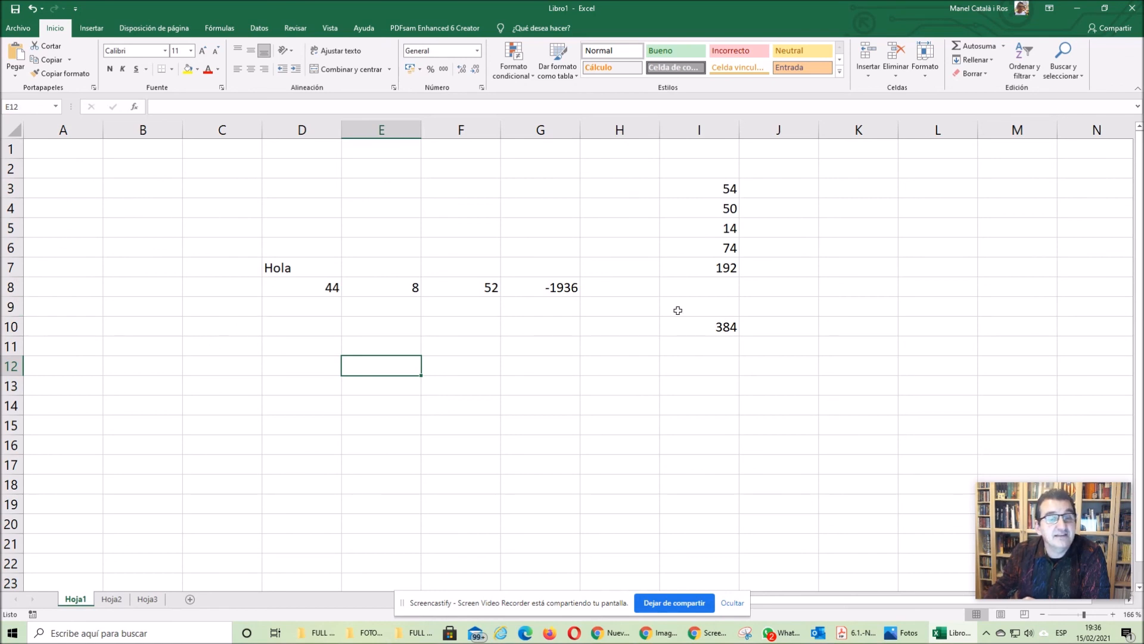
- Insert a new blank column before column F
click(382, 129)
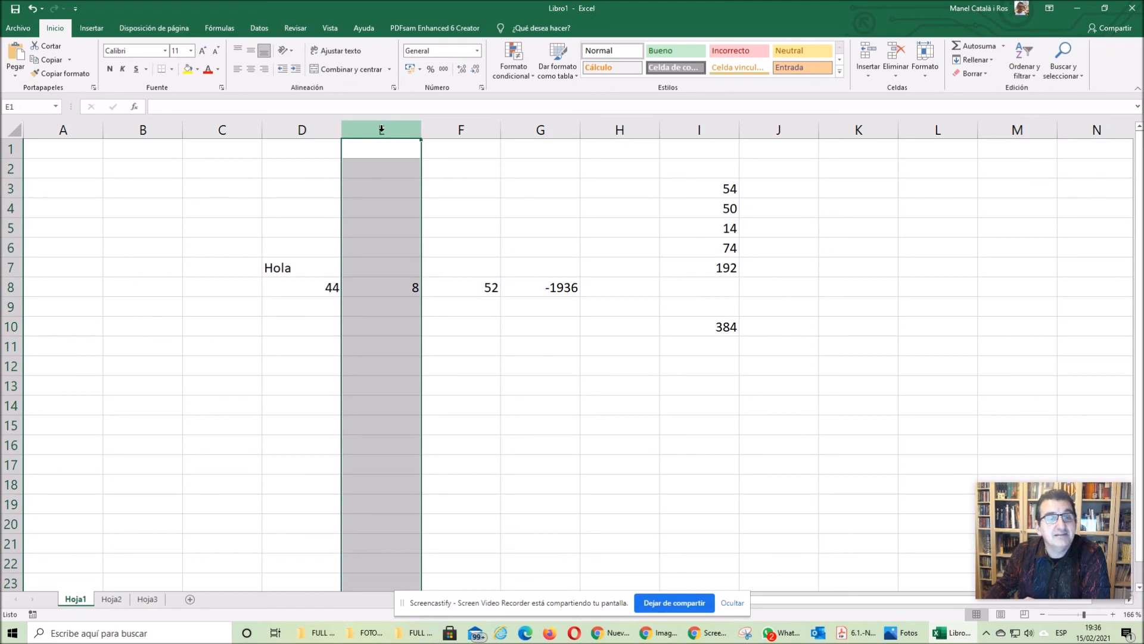
click(456, 130)
click(527, 130)
click(460, 130)
right_click(445, 130)
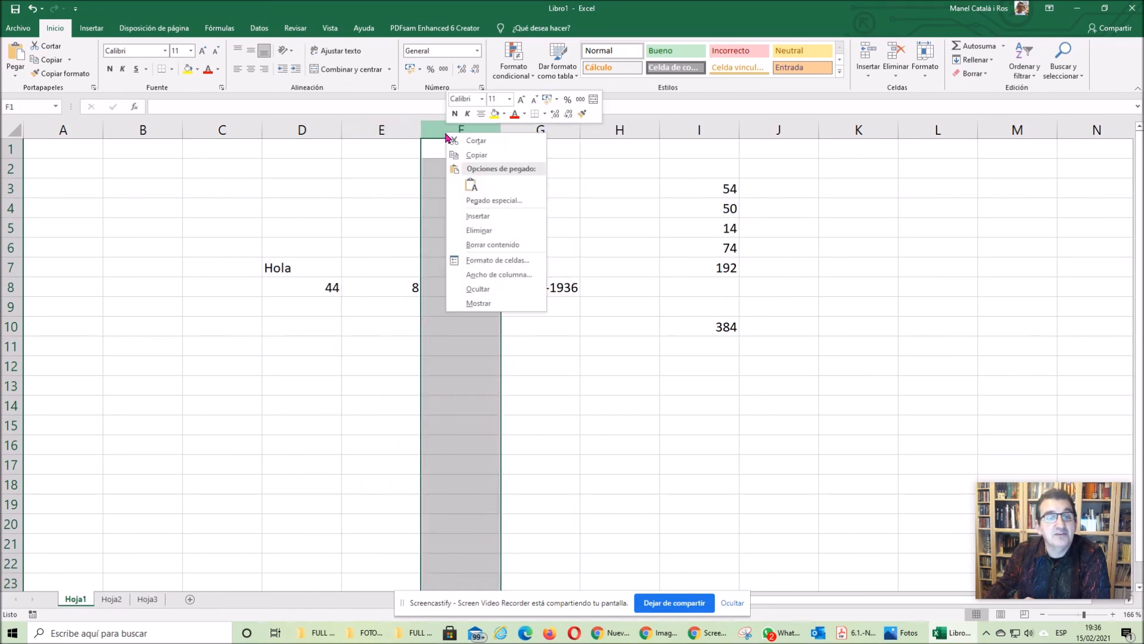
click(490, 217)
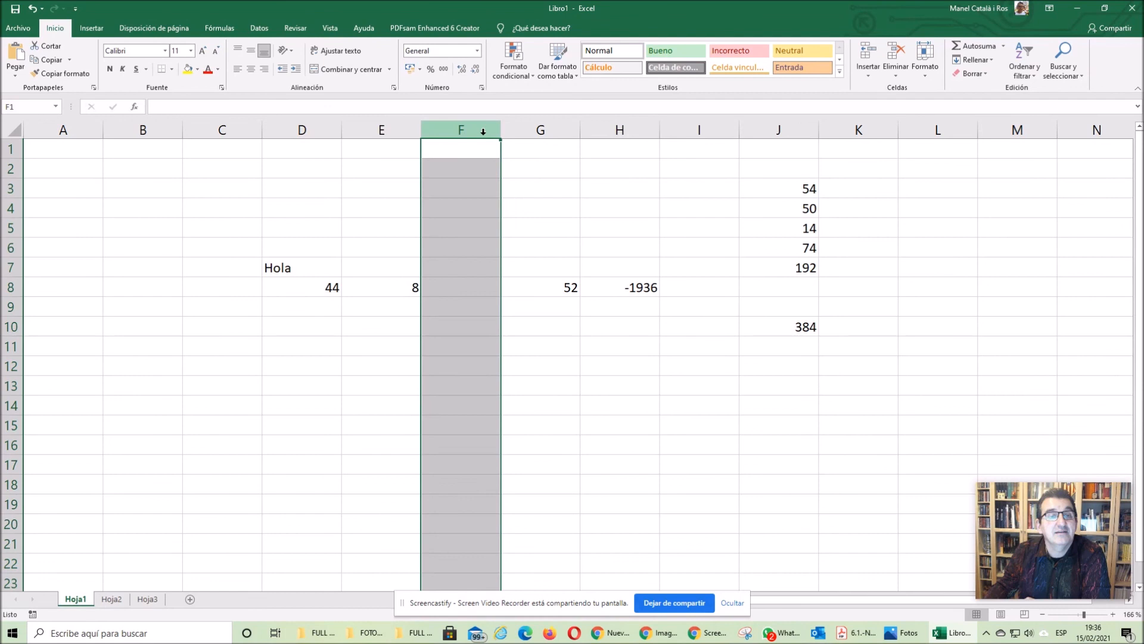
- Delete the entire column G, which holds the D8+E8 sum
click(540, 130)
right_click(513, 132)
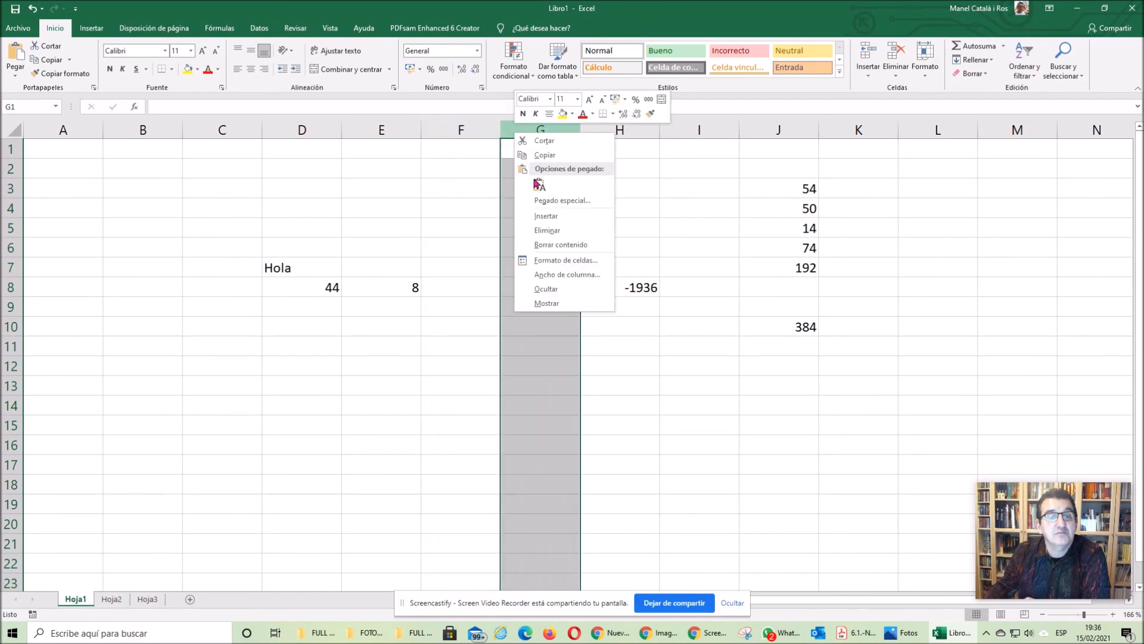
click(557, 232)
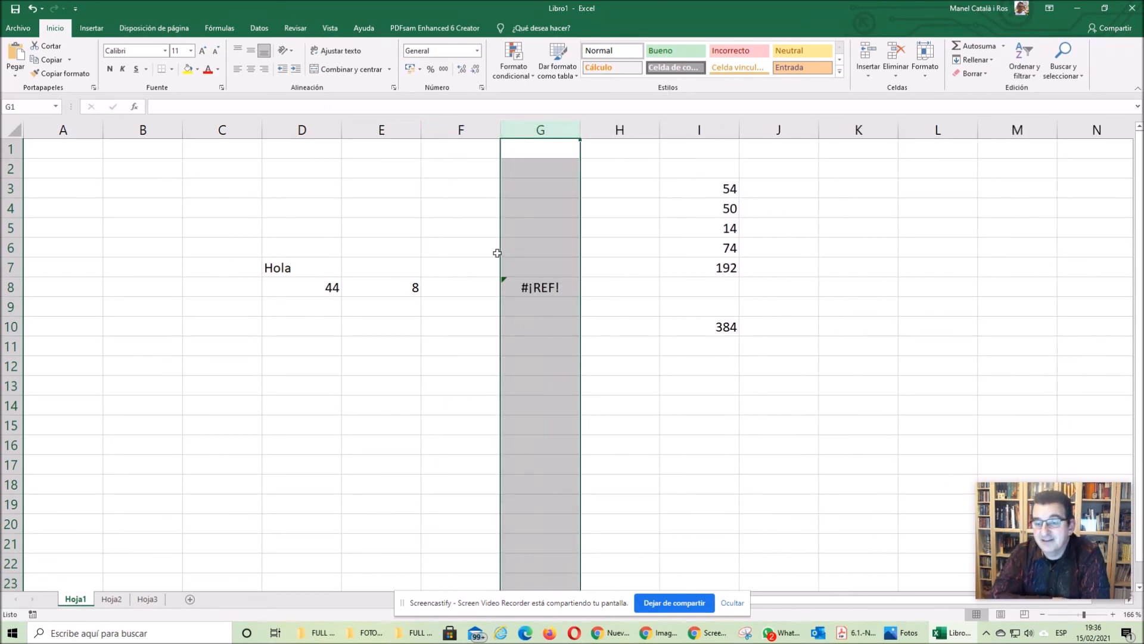